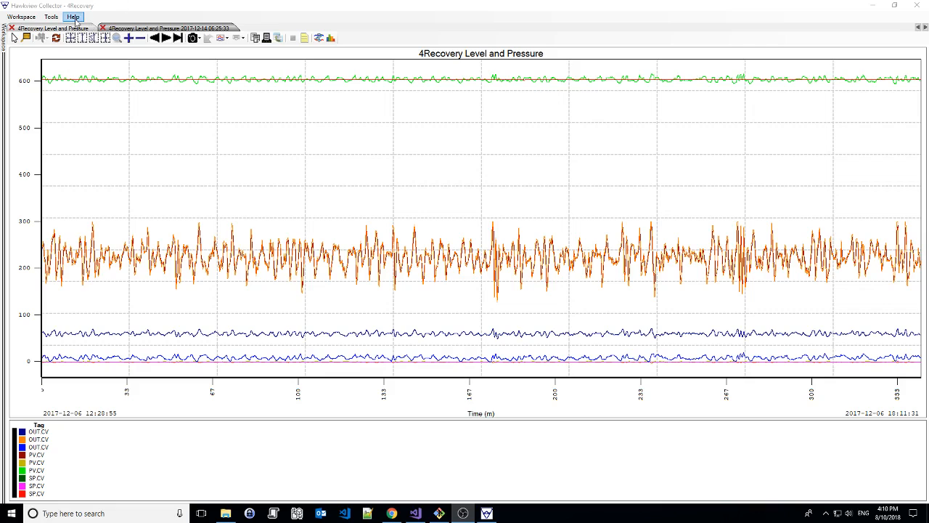
Open the Hawkview Collector instruction manual from the application's help and close it again
left_click(73, 17)
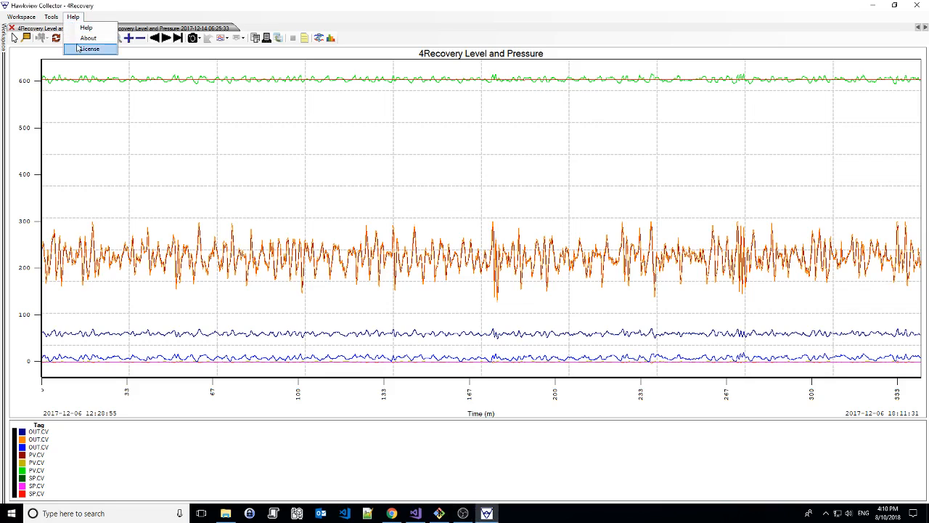
left_click(74, 19)
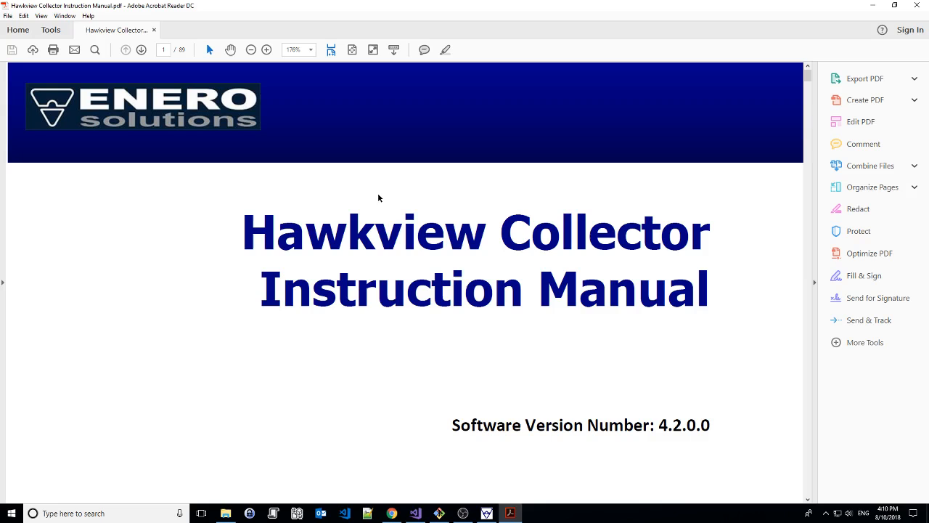
left_click(916, 6)
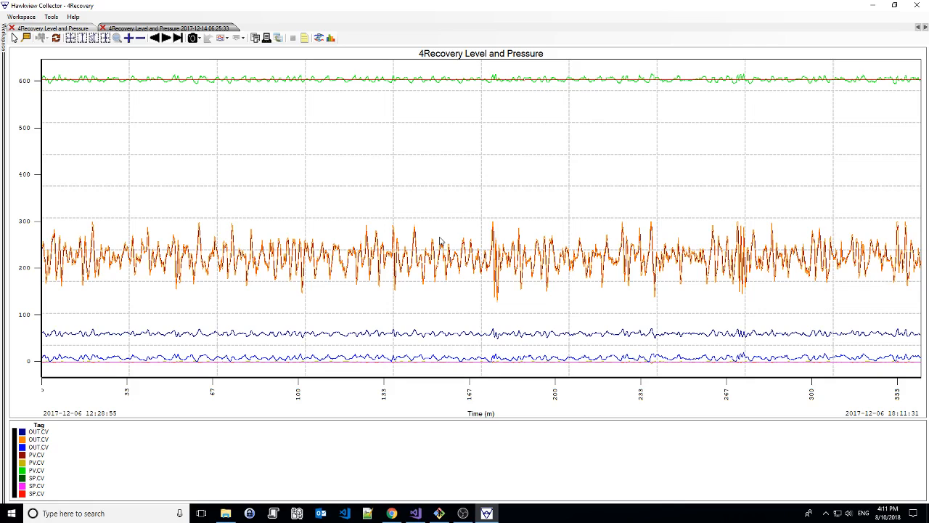
right_click(315, 258)
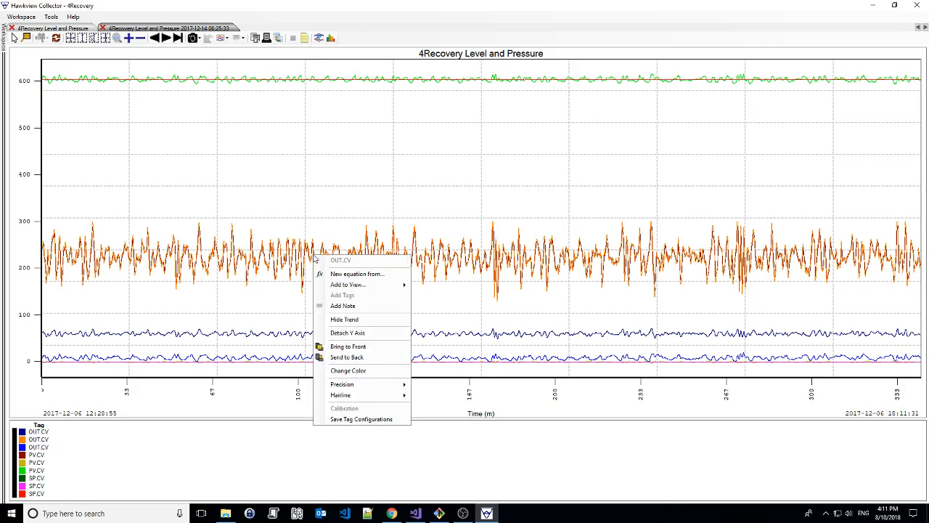
left_click(346, 308)
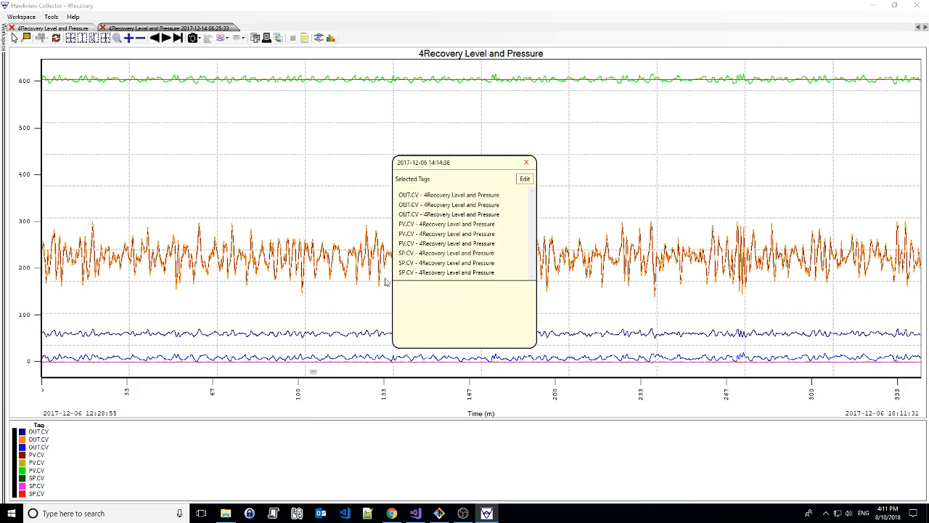
left_click_drag(467, 166, 503, 143)
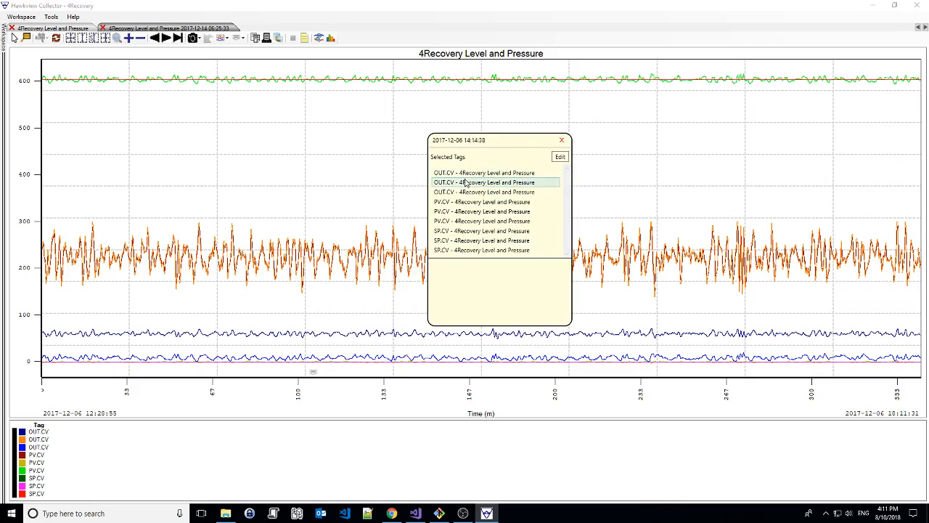
left_click(457, 273)
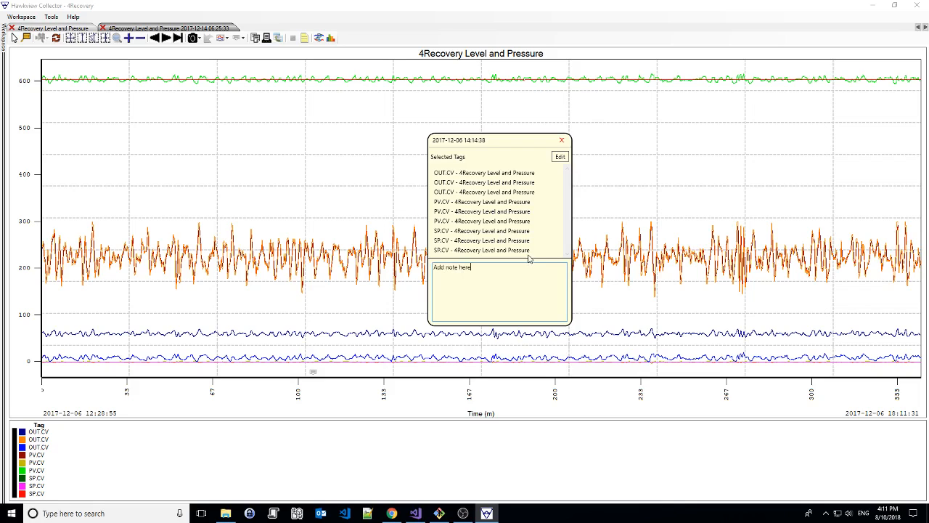
left_click(508, 240)
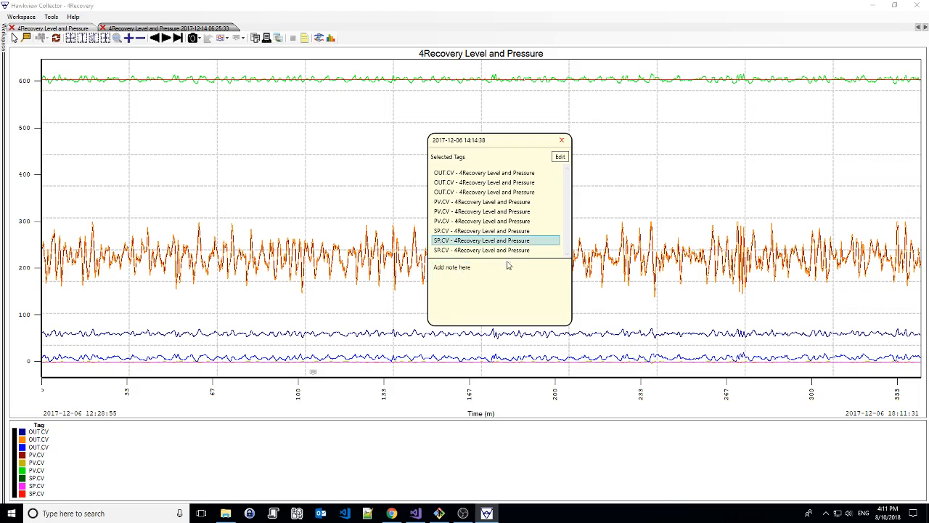
left_click_drag(507, 258, 498, 206)
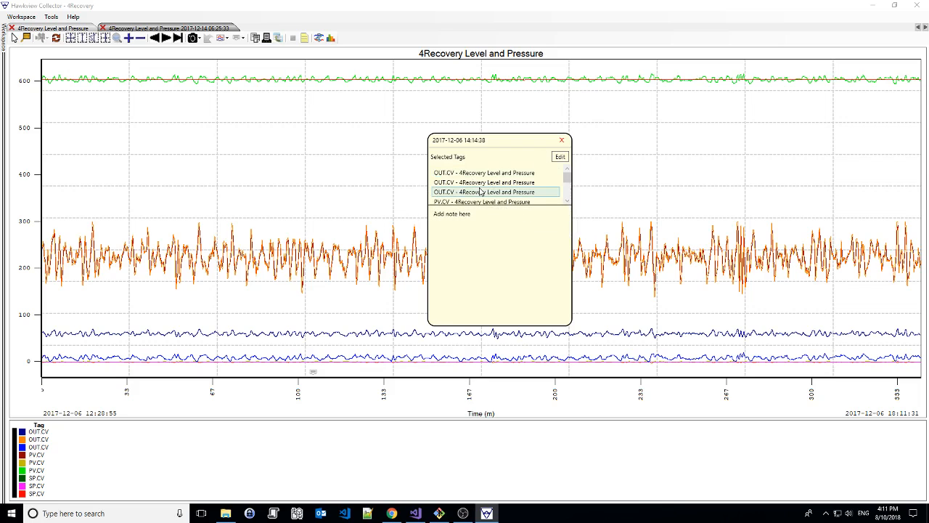
Limit the note's tags to the first OUT.CV, PV.CV and SP.CV of 4Recovery Level and Pressure, and close the note
left_click(560, 156)
scroll(497, 197, "down", 5)
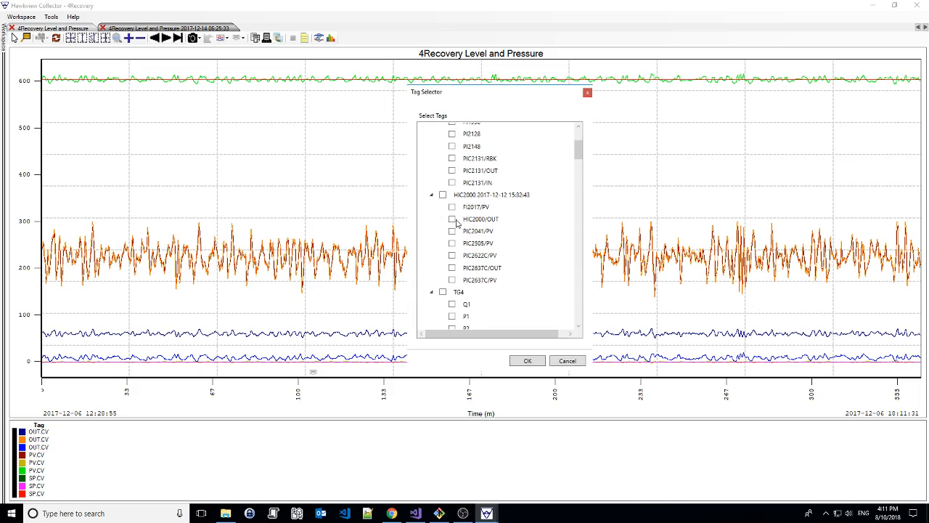
scroll(497, 197, "up", 5)
left_click(432, 140)
left_click(432, 154)
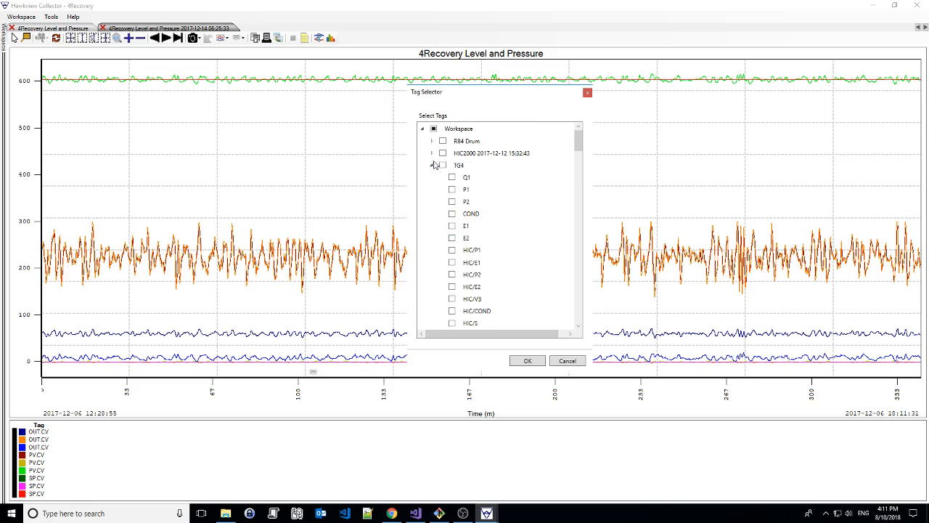
left_click(432, 166)
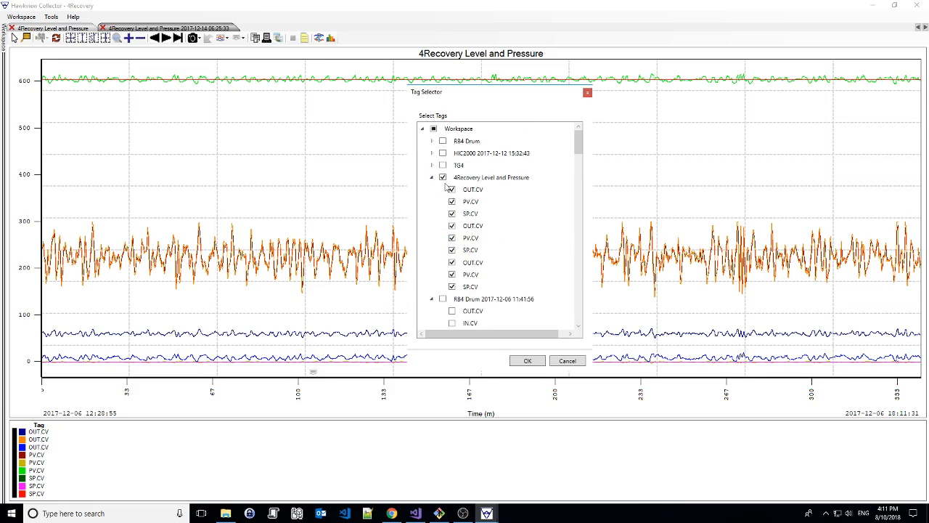
left_click(443, 178)
left_click(451, 189)
left_click(452, 201)
left_click(452, 213)
left_click(528, 361)
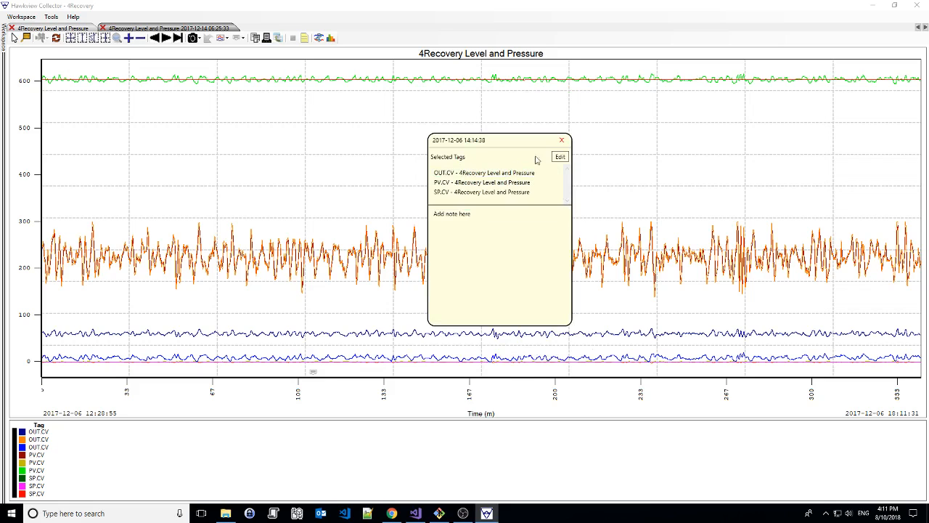
left_click(562, 140)
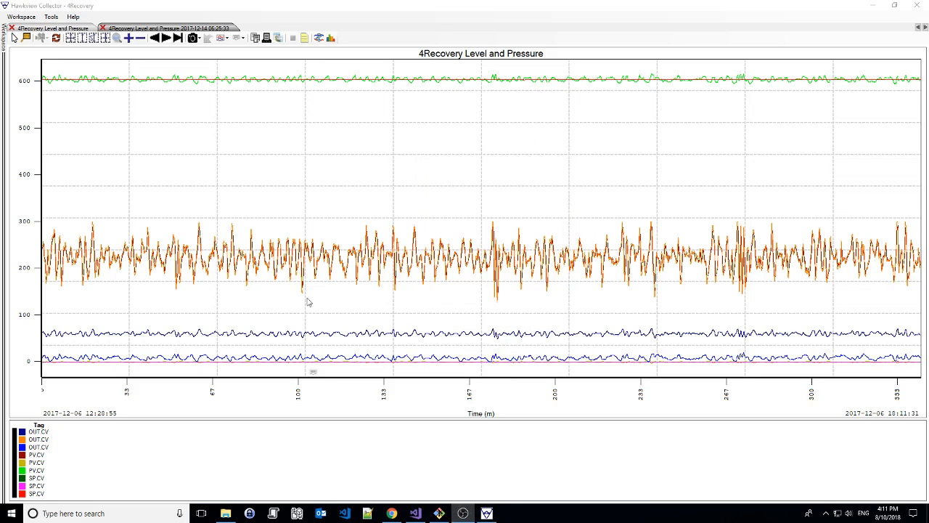
right_click(314, 374)
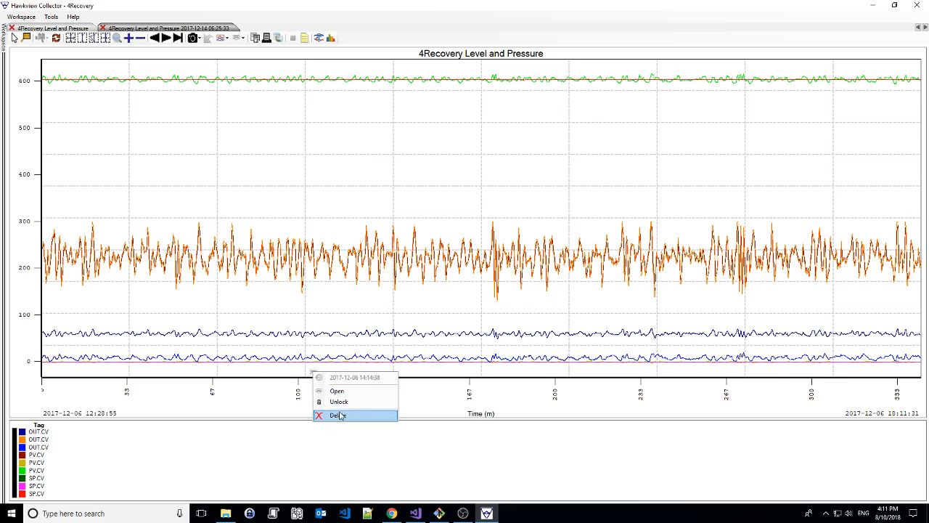
left_click(338, 401)
mouse_move(314, 373)
left_mouse_down()
mouse_move(371, 375)
mouse_move(290, 376)
mouse_move(309, 378)
left_mouse_up()
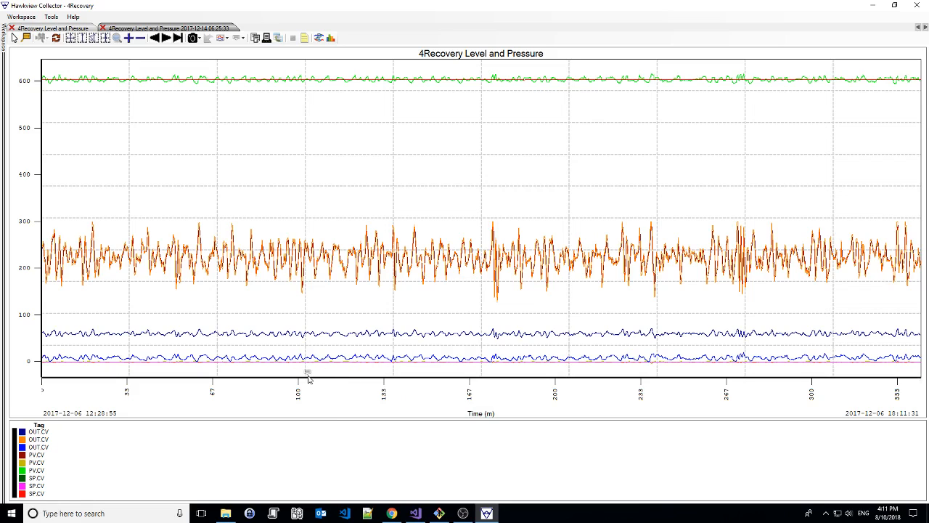
right_click(308, 375)
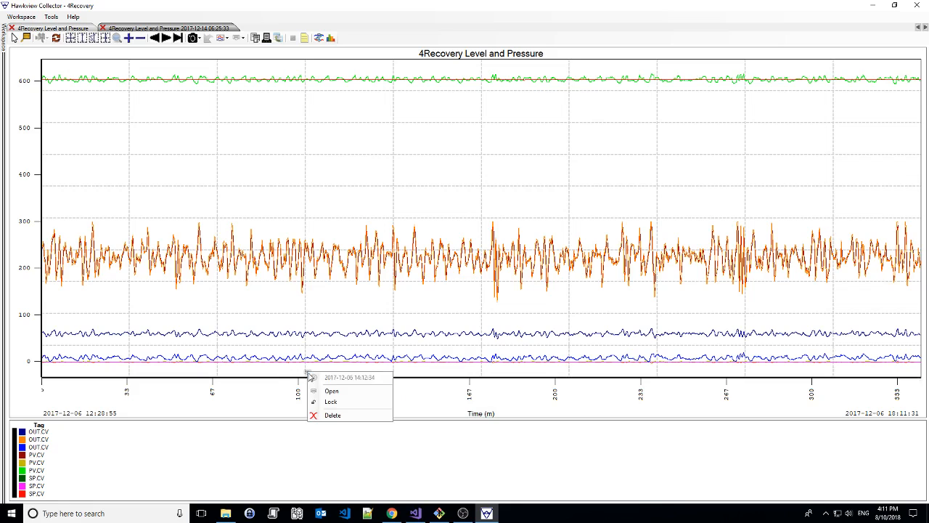
left_click(339, 402)
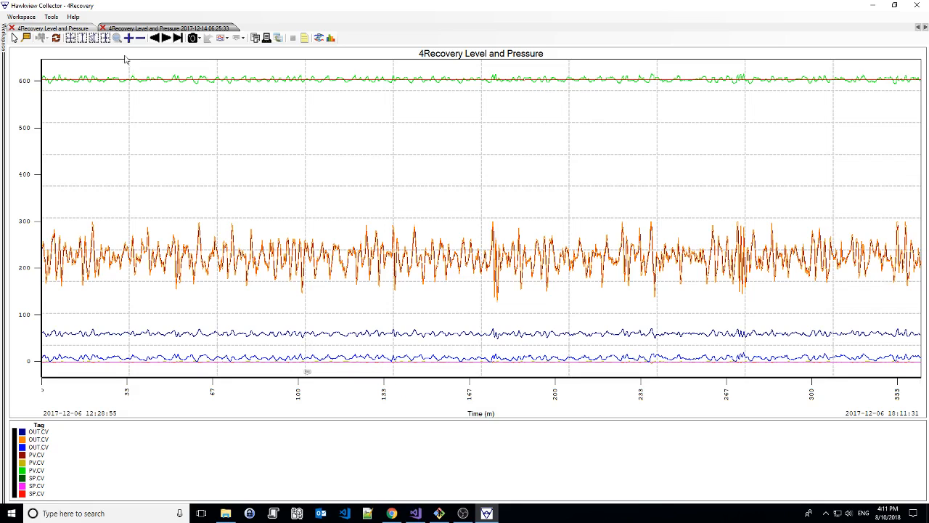
Open the list of all notes, enlarge its window to review the entries, and close it
left_click(51, 15)
left_click(66, 48)
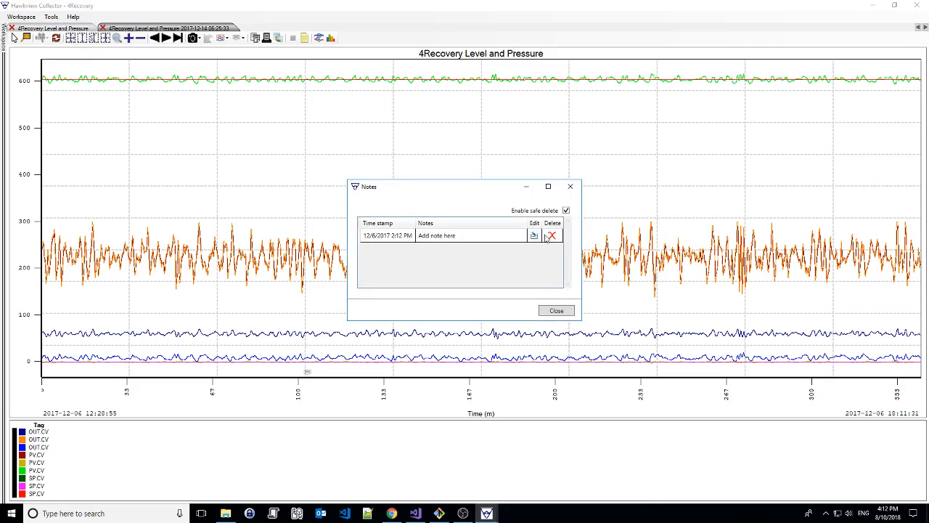
left_click_drag(581, 325, 817, 418)
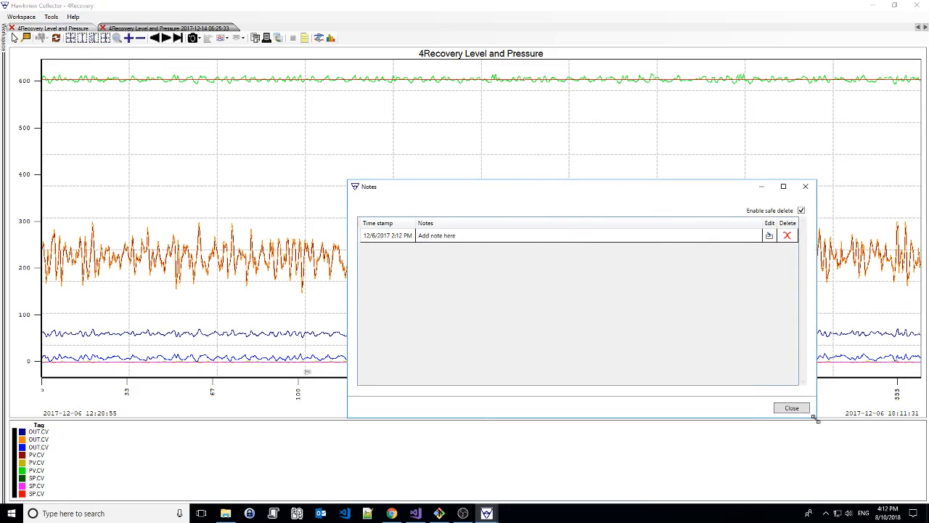
left_click(807, 188)
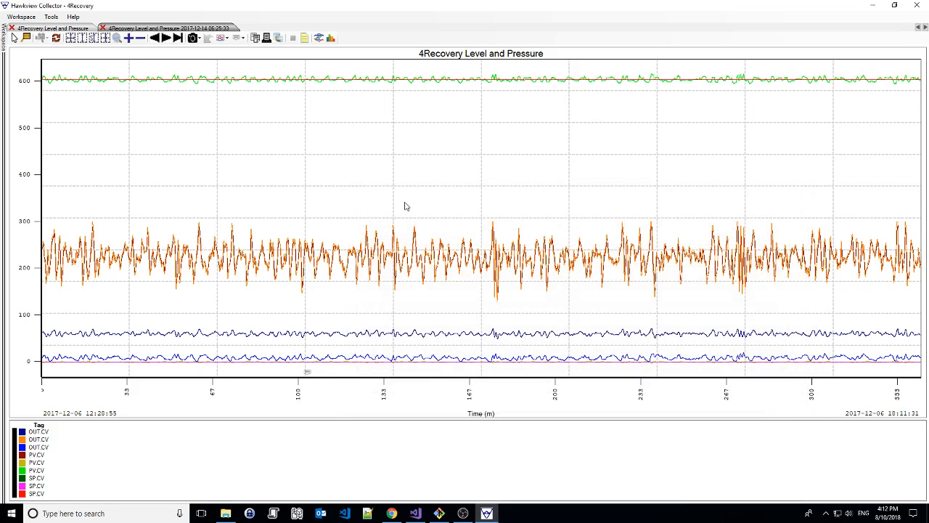
Hide the note markers on the chart and bring them back with the Show All display option
left_click(237, 37)
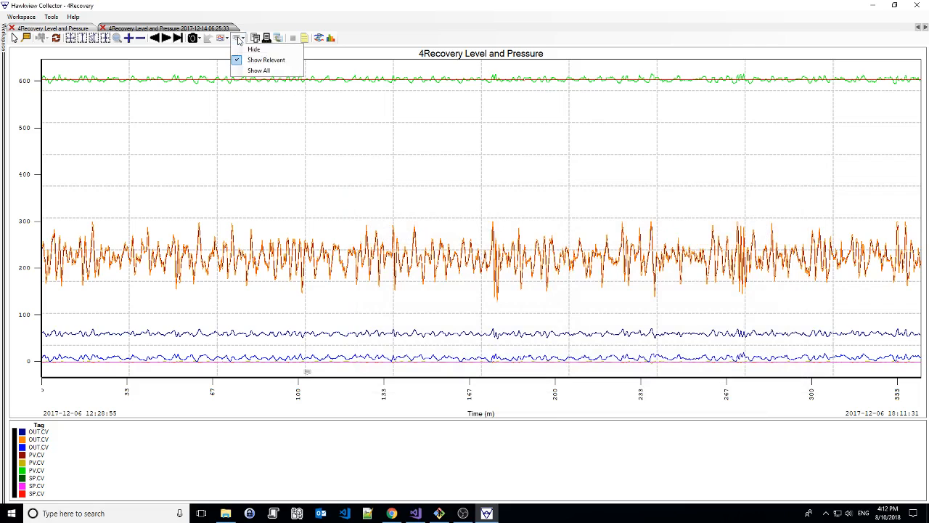
left_click(244, 51)
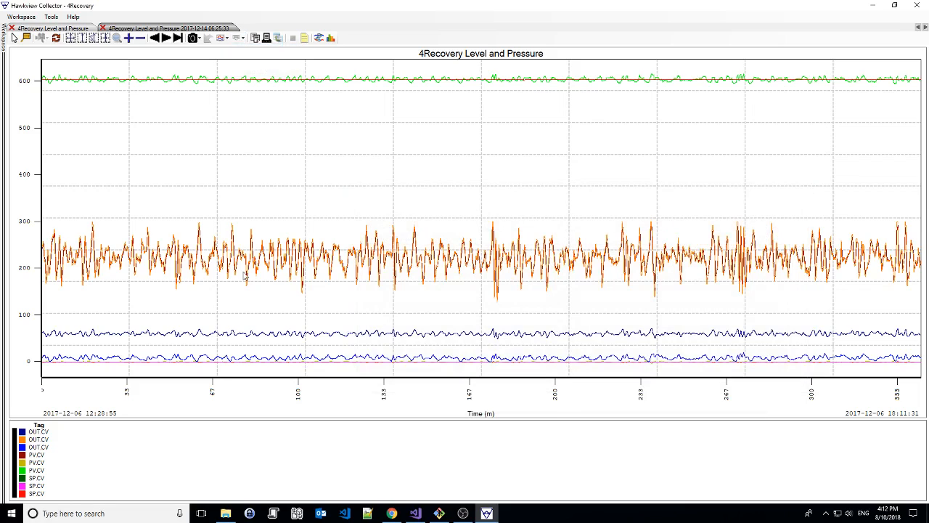
left_click(238, 41)
left_click(246, 68)
left_click(238, 38)
left_click(246, 71)
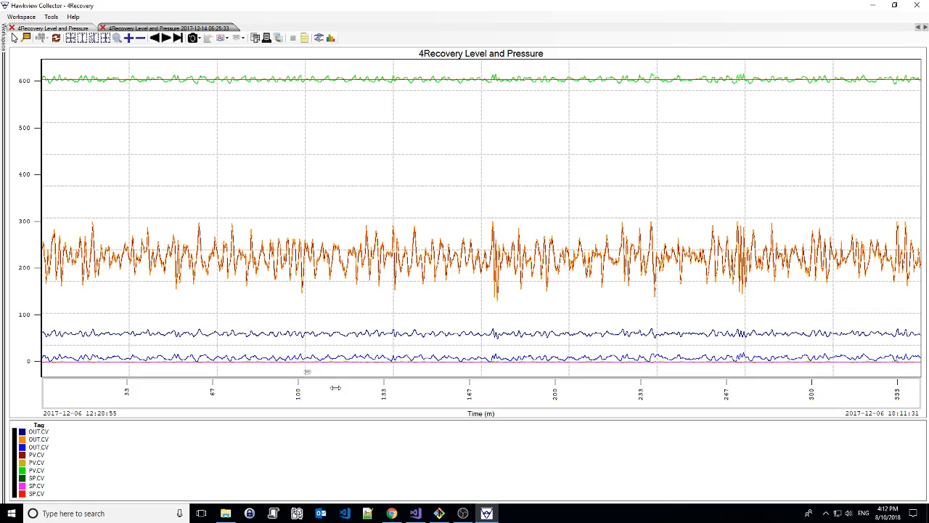
left_click(238, 38)
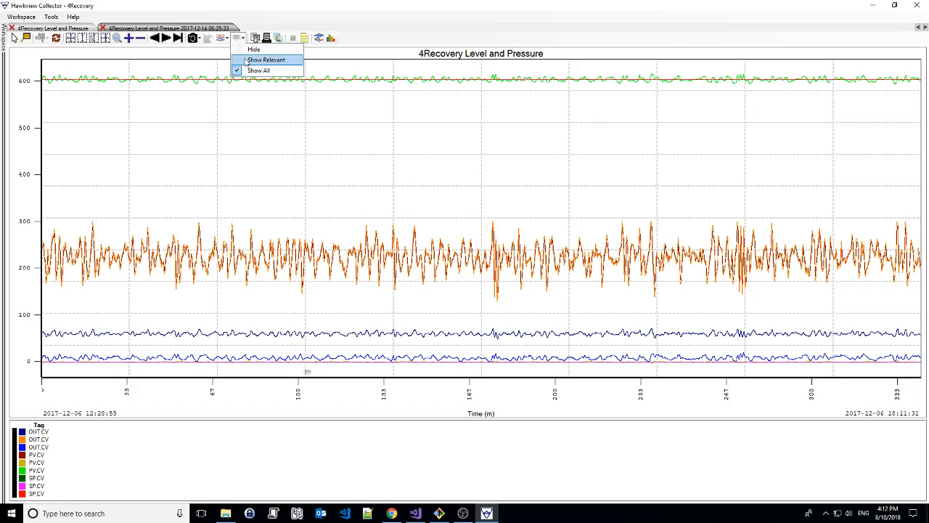
left_click(246, 71)
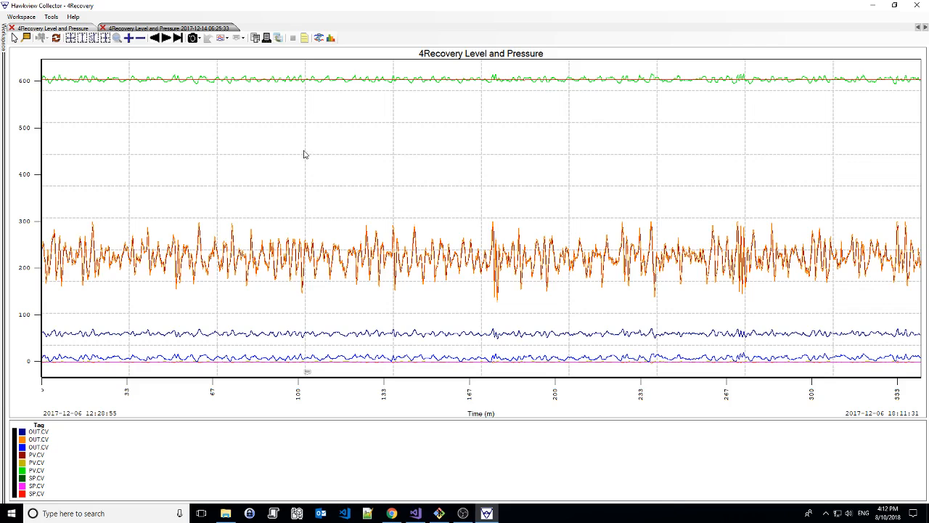
Select the time range from about 13:26:46 to 15:30:24 on the trend chart
left_click_drag(193, 167, 487, 192)
left_click(472, 249)
mouse_move(195, 172)
left_mouse_down()
mouse_move(276, 176)
mouse_move(181, 172)
mouse_move(509, 183)
left_mouse_up()
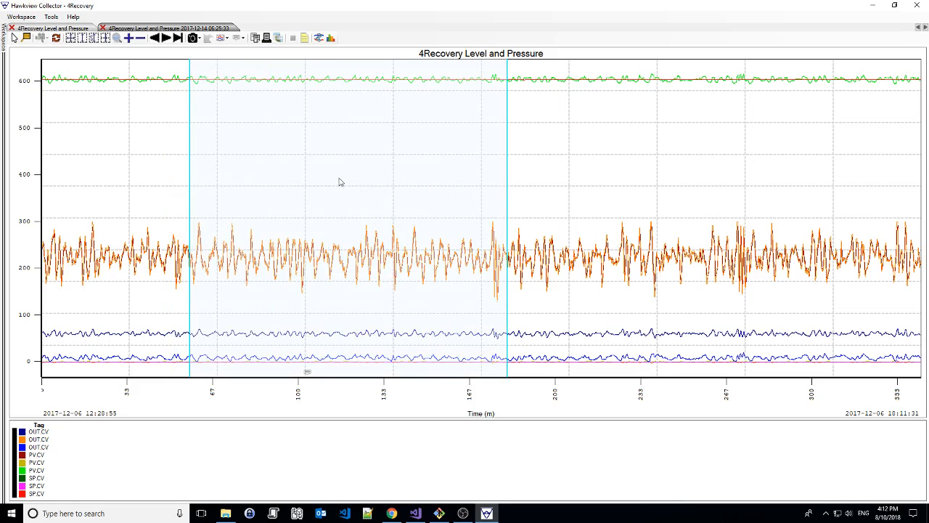
Open the New Equation Source form for the selected time range and close it without creating an equation
right_click(323, 213)
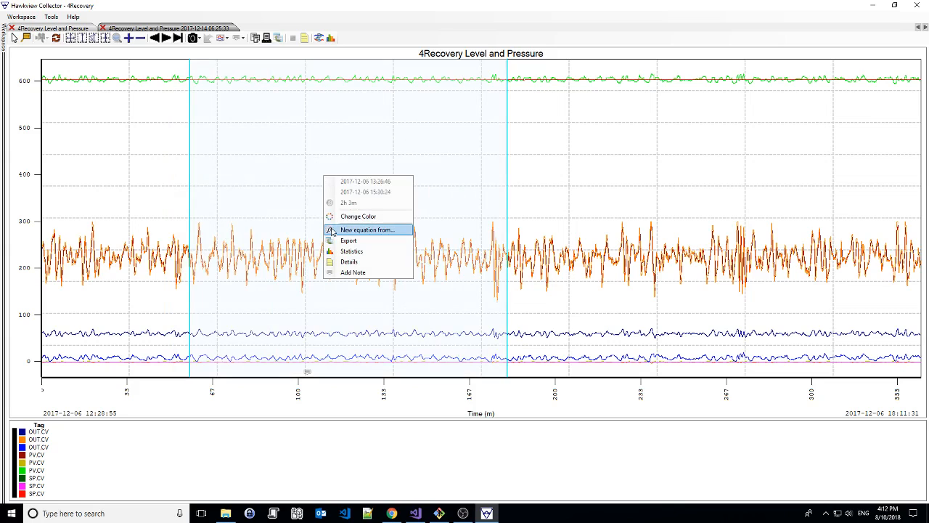
left_click(384, 230)
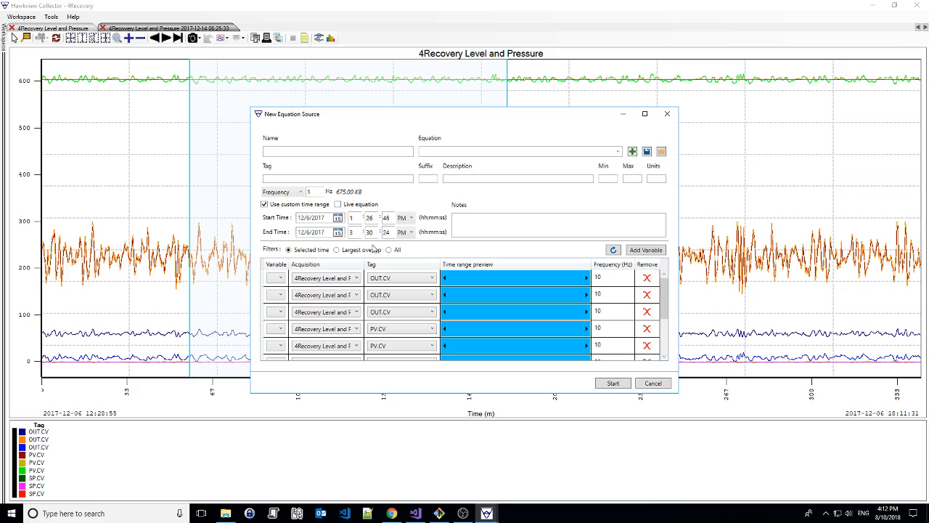
left_click_drag(450, 121, 495, 133)
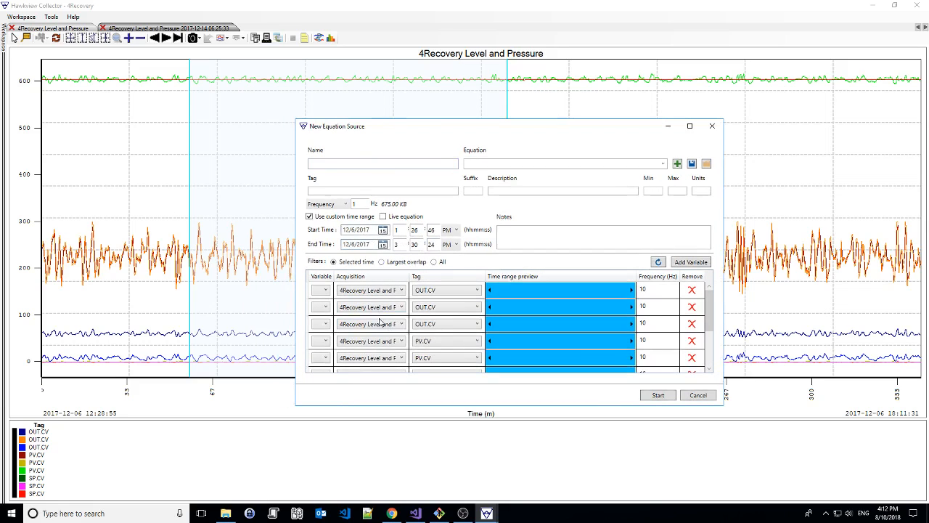
left_click(712, 126)
View the statistics and the details of the selected time range, closing each window after viewing
right_click(353, 145)
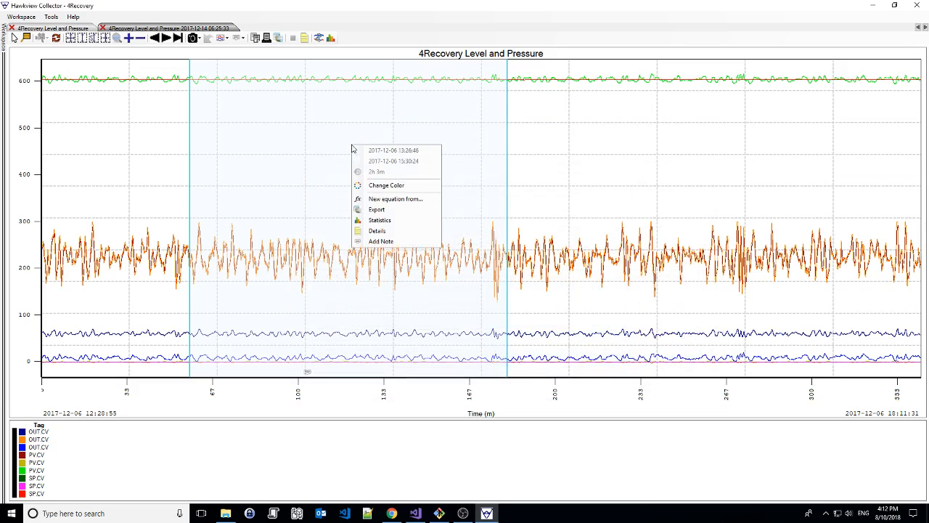
left_click(379, 220)
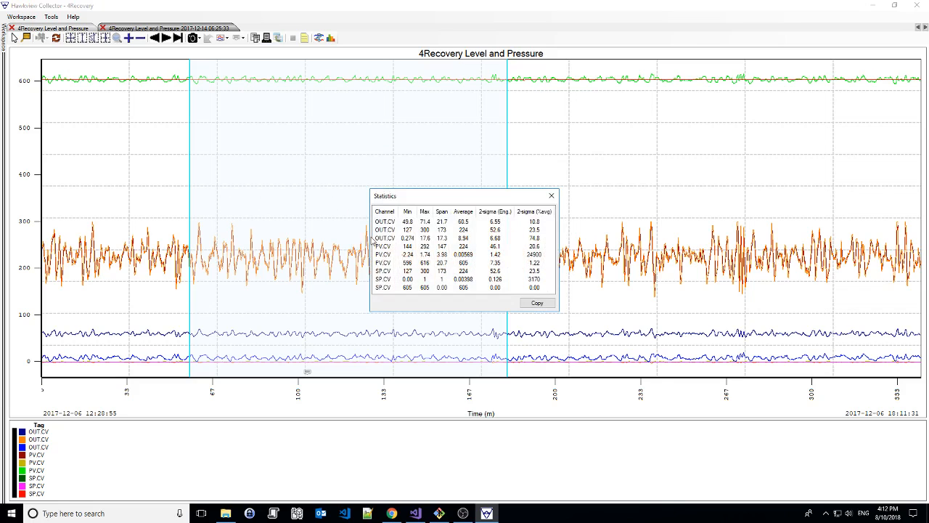
left_click(551, 196)
right_click(361, 152)
left_click(380, 238)
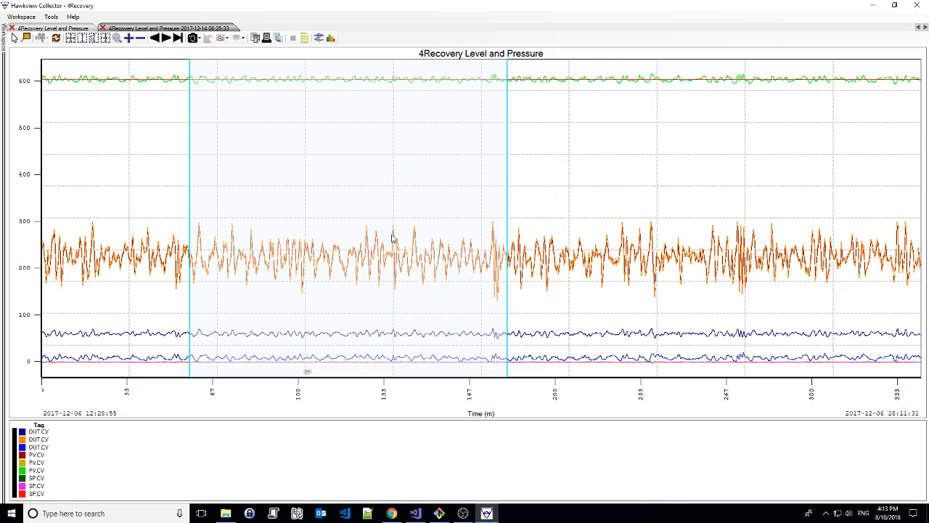
left_click(592, 187)
Add a note to the selected time range
right_click(327, 155)
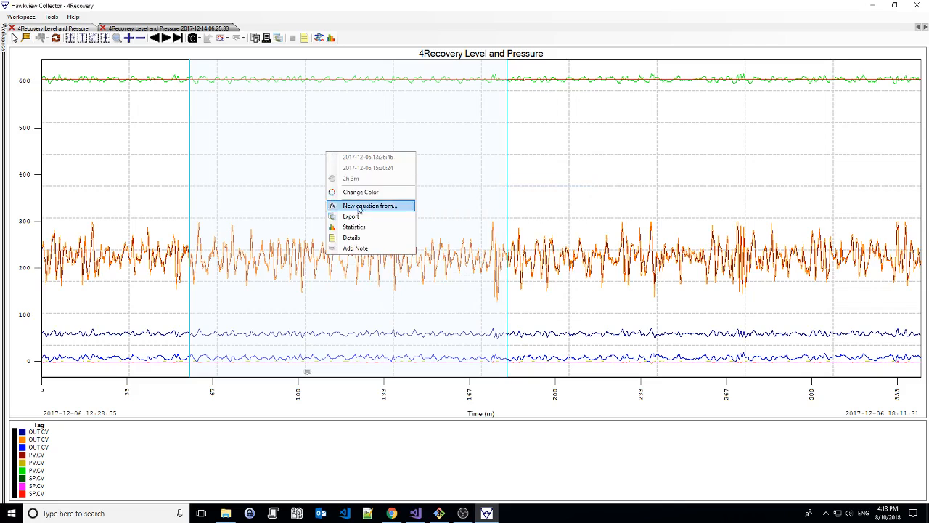
left_click(355, 248)
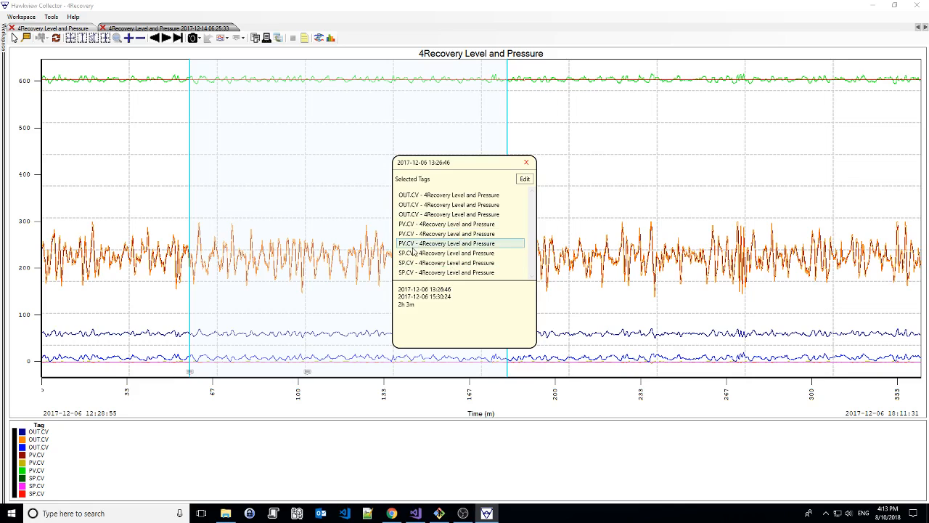
Open the text of the time range's note for editing, then save and close the note
left_click(524, 179)
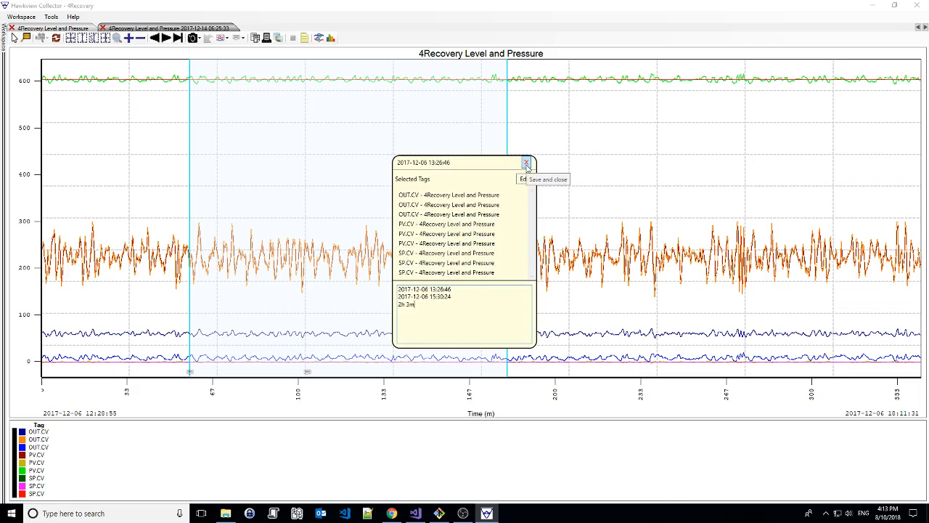
left_click(525, 177)
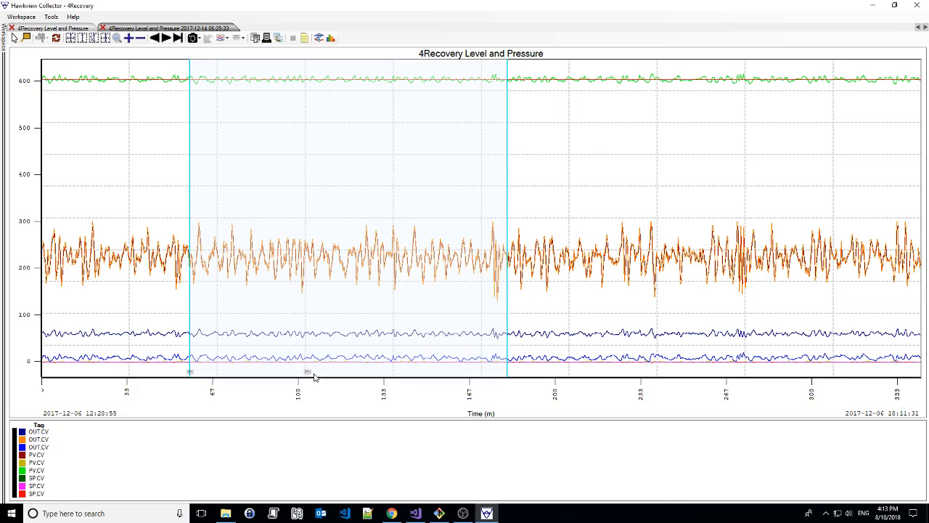
Select a second time range from about 15:50:25 to 16:49:22, add a note with its details and close the note
left_click_drag(487, 390, 422, 393)
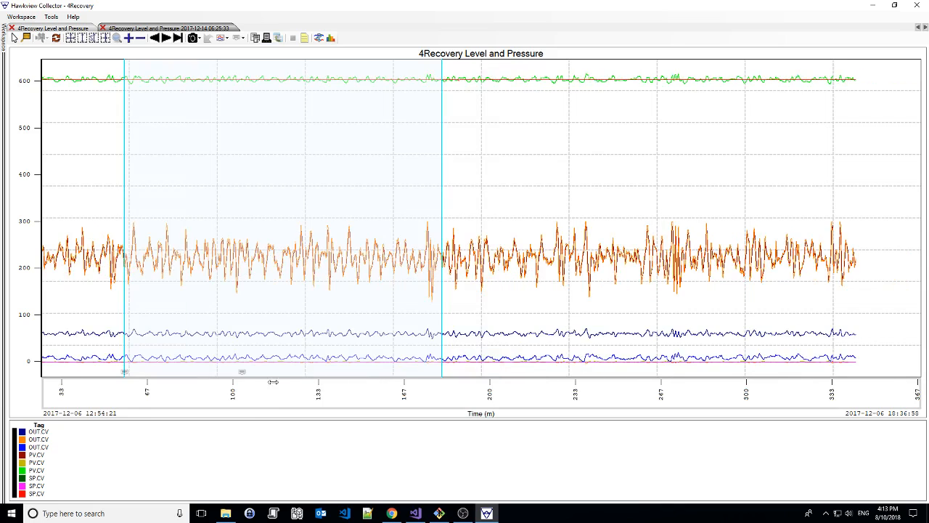
scroll(273, 245, "down", 2)
scroll(272, 246, "down", 1)
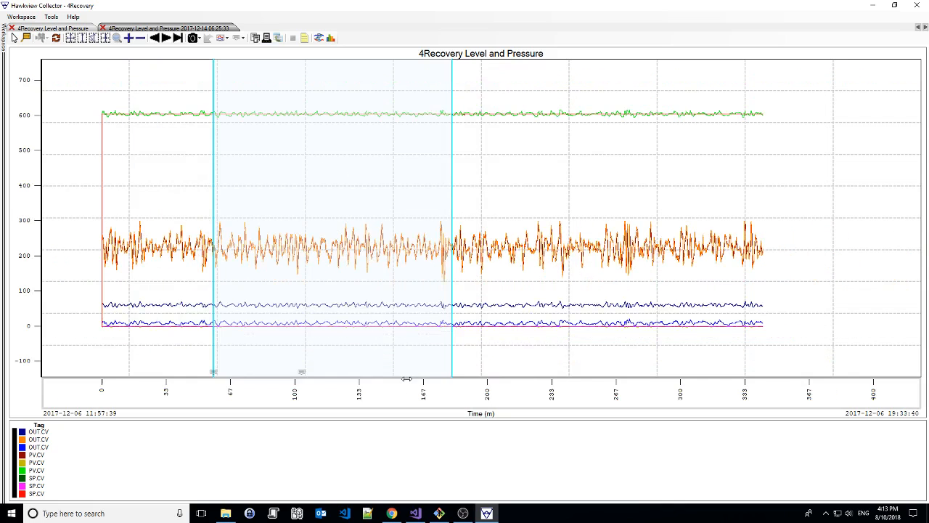
left_click_drag(460, 188, 573, 227)
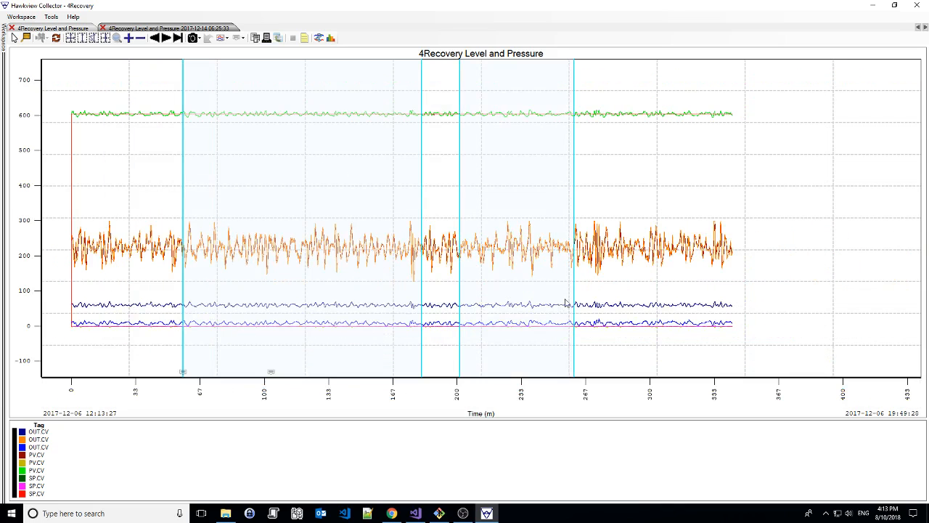
right_click(573, 201)
left_click(577, 288)
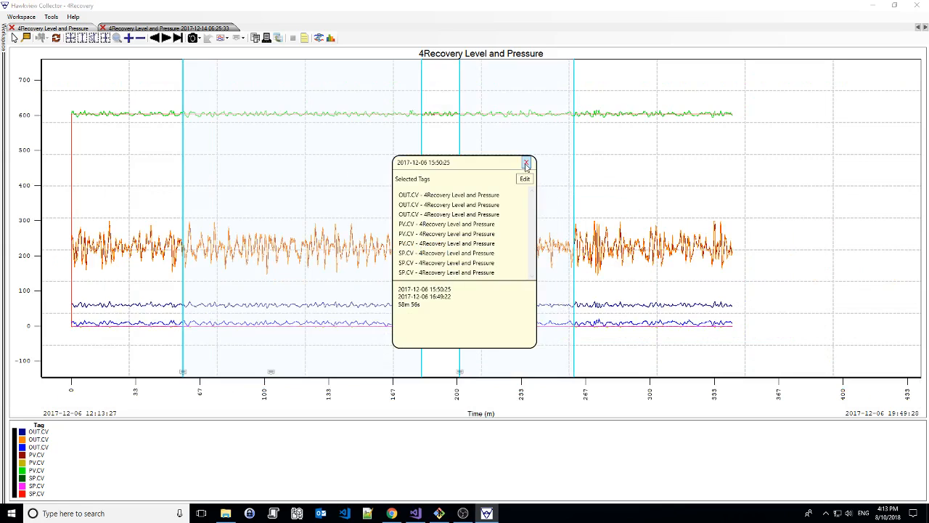
left_click(527, 165)
Select a short third time range and delete it, then also delete the range from 13:26:46 to 15:30:24
left_click_drag(629, 190, 676, 185)
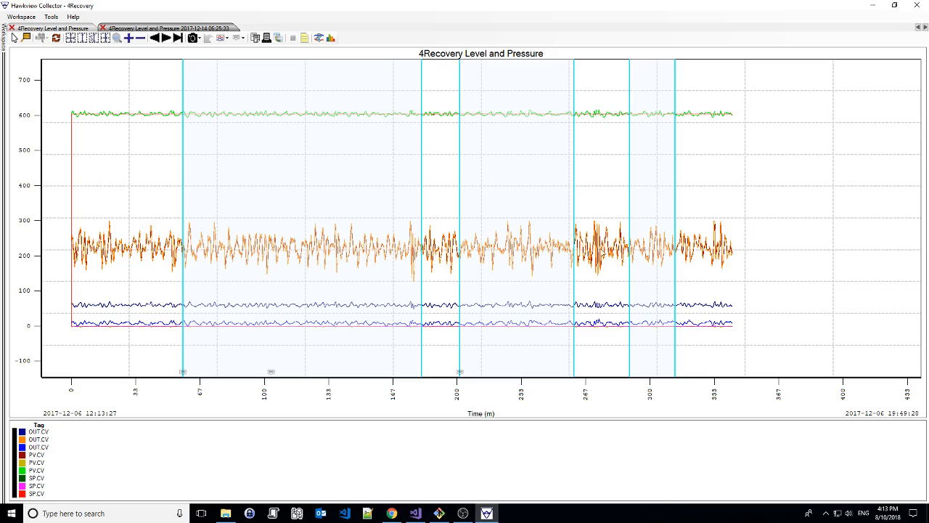
key("Delete")
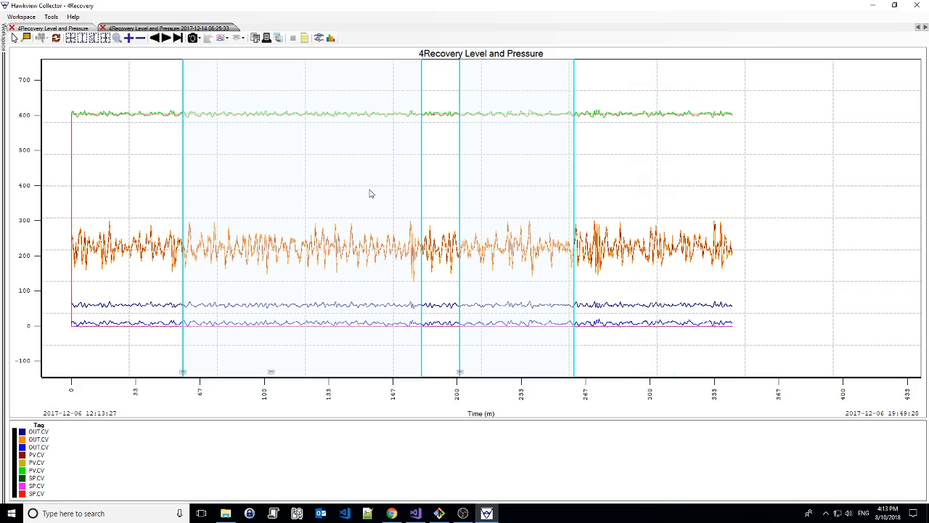
right_click(273, 186)
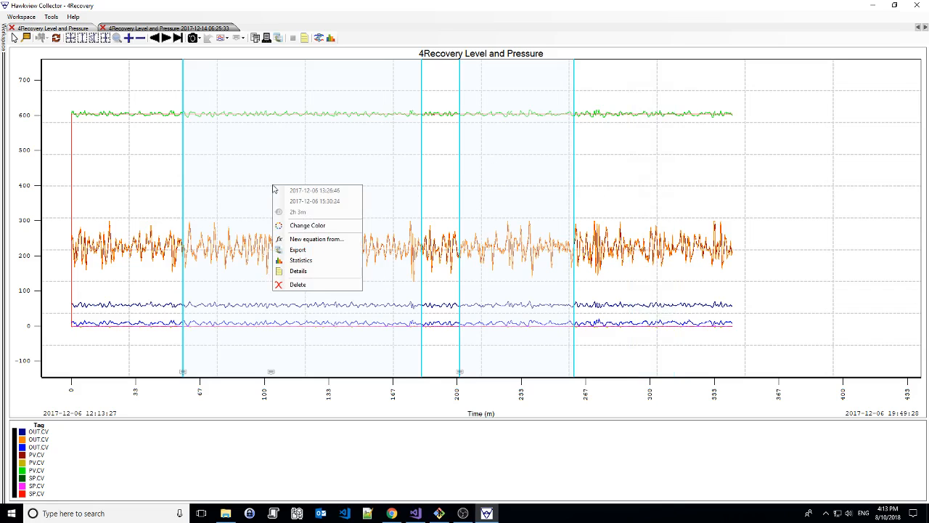
left_click(306, 287)
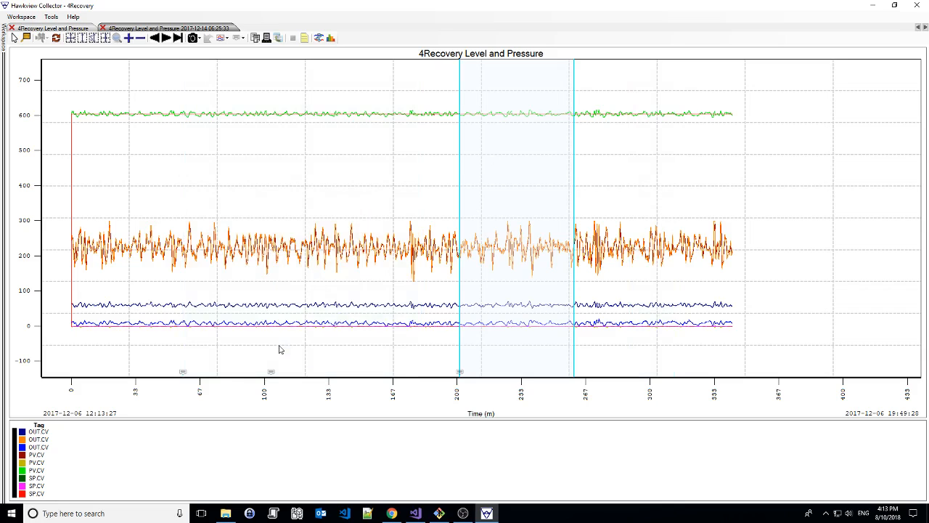
Delete the notes at 13:26:46 and 15:50:25 from the time axis
right_click(184, 374)
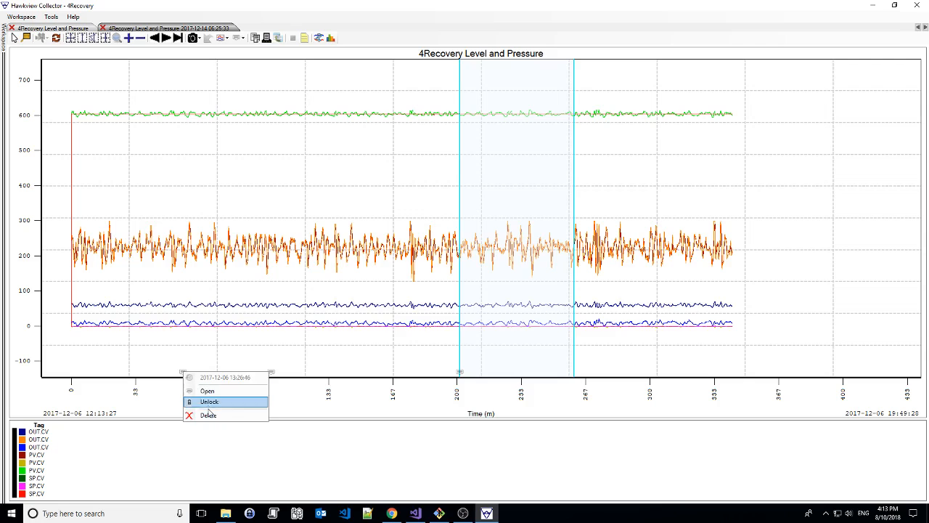
left_click(216, 413)
left_click(474, 278)
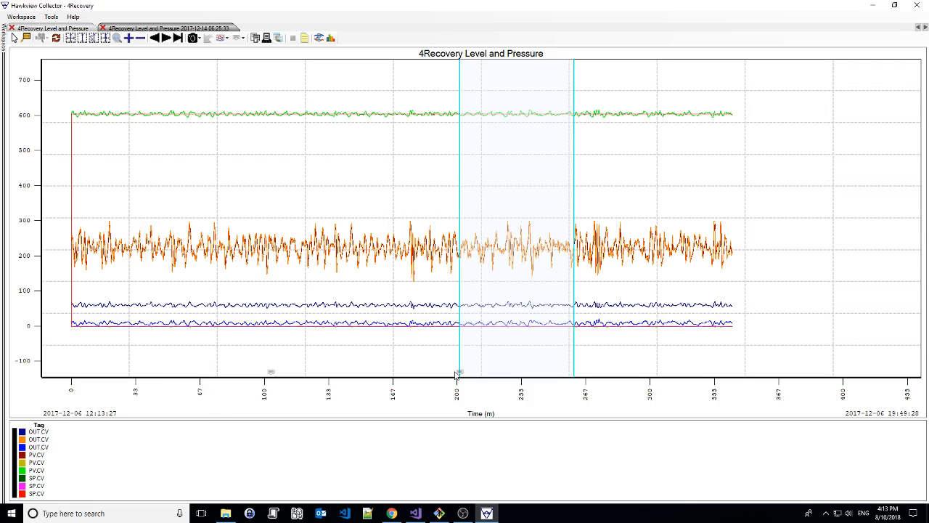
right_click(458, 374)
left_click(482, 414)
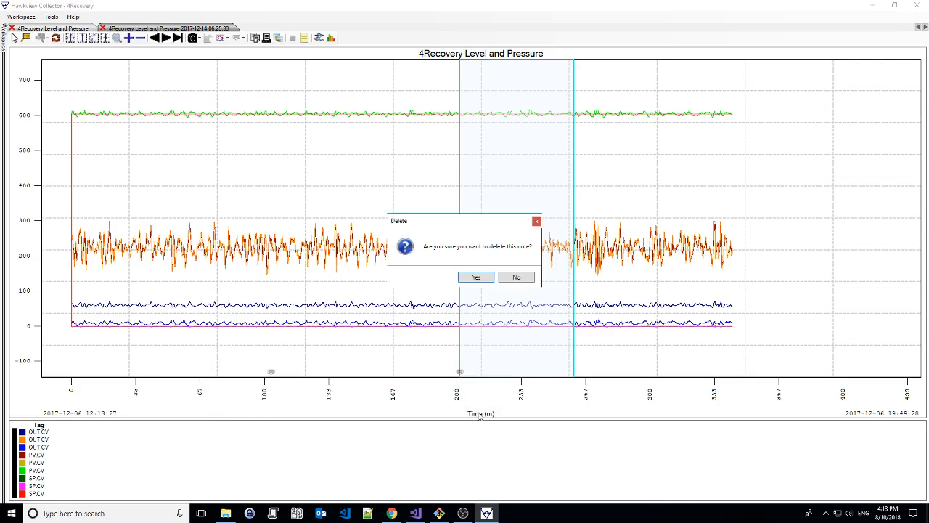
left_click(478, 282)
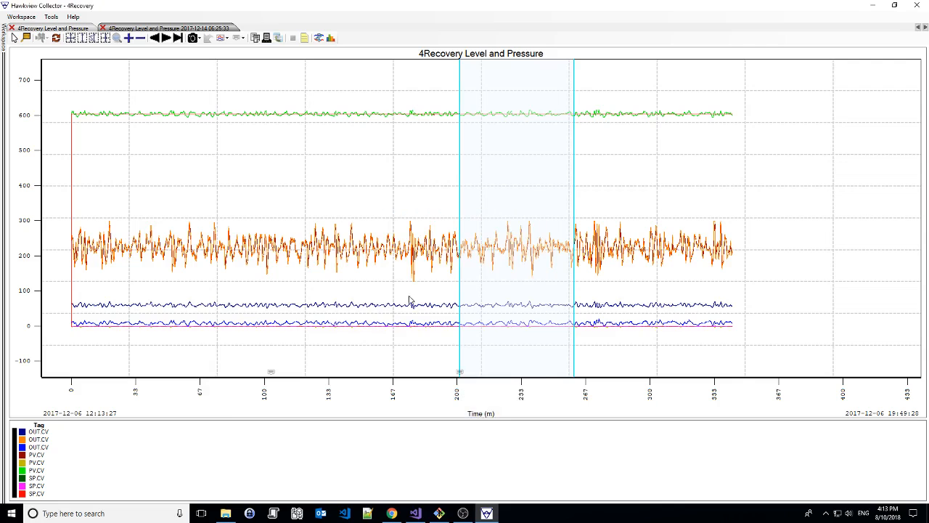
Change the color of the remaining time range to green
right_click(497, 173)
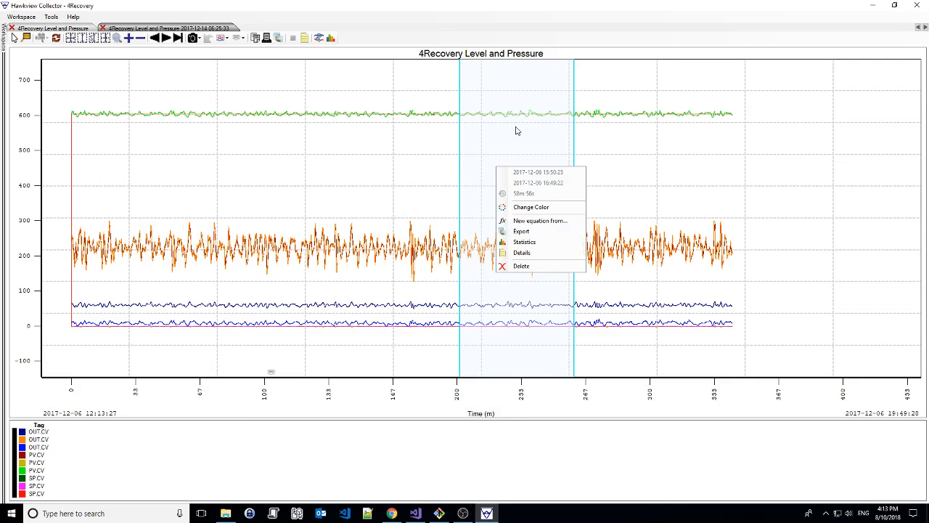
left_click(531, 207)
left_click(446, 166)
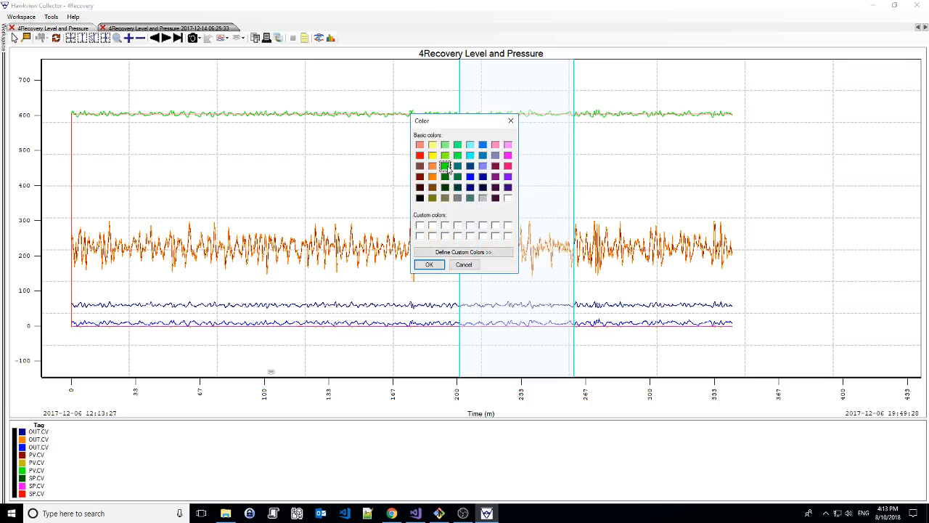
left_click(430, 265)
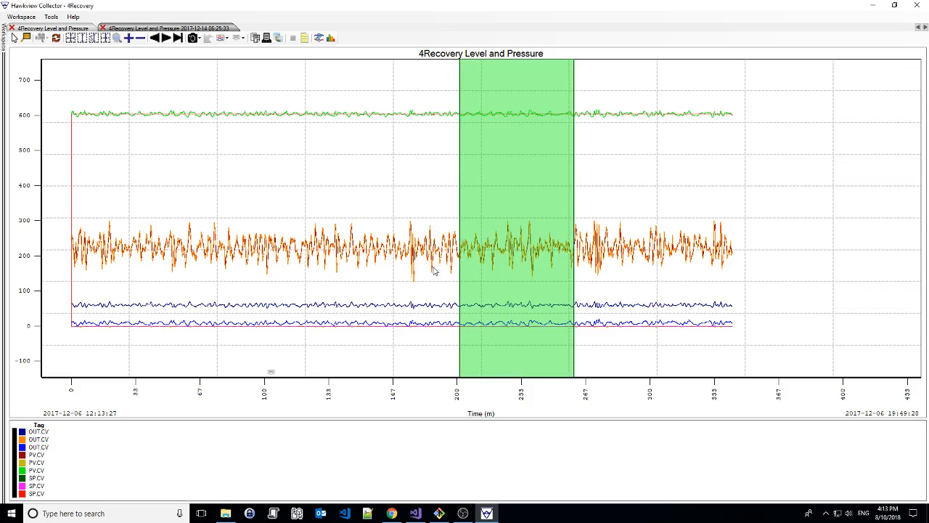
Change the color of the remaining time range to dark blue
right_click(479, 176)
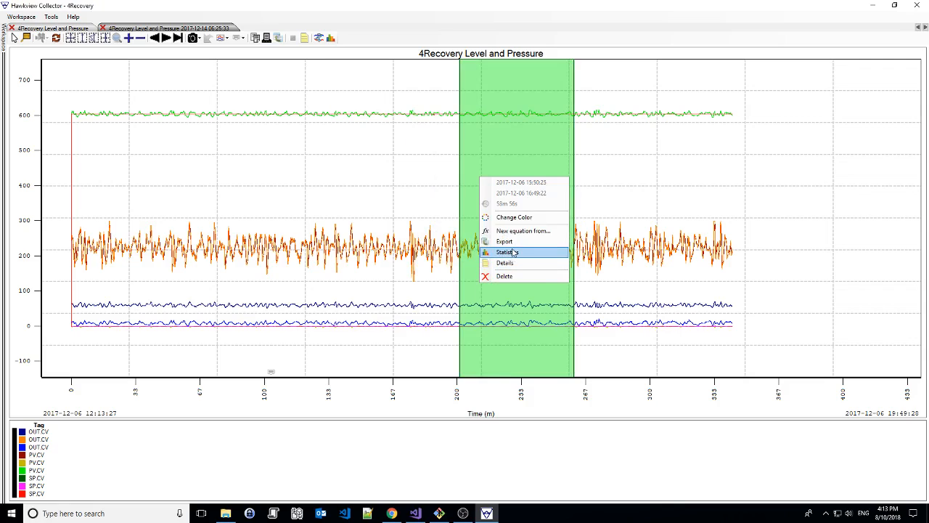
left_click(512, 217)
left_click(483, 177)
left_click(427, 263)
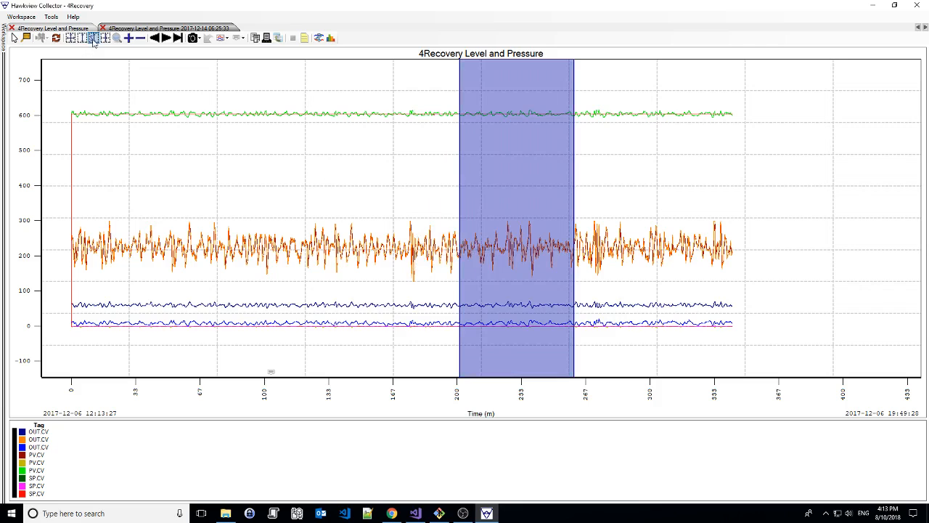
Place four hairlines on the trend chart at about 37, 69, 100 and 137 minutes
left_click(26, 39)
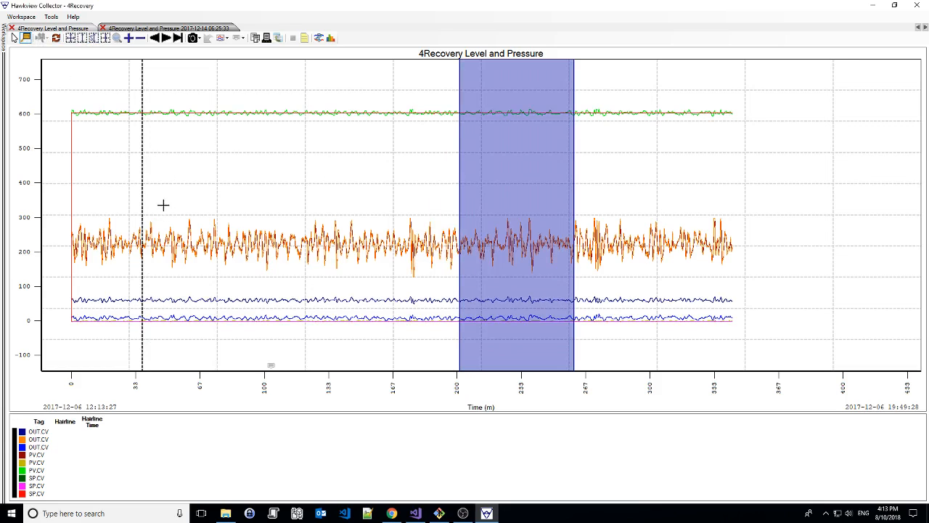
left_click(205, 157)
left_click(267, 164)
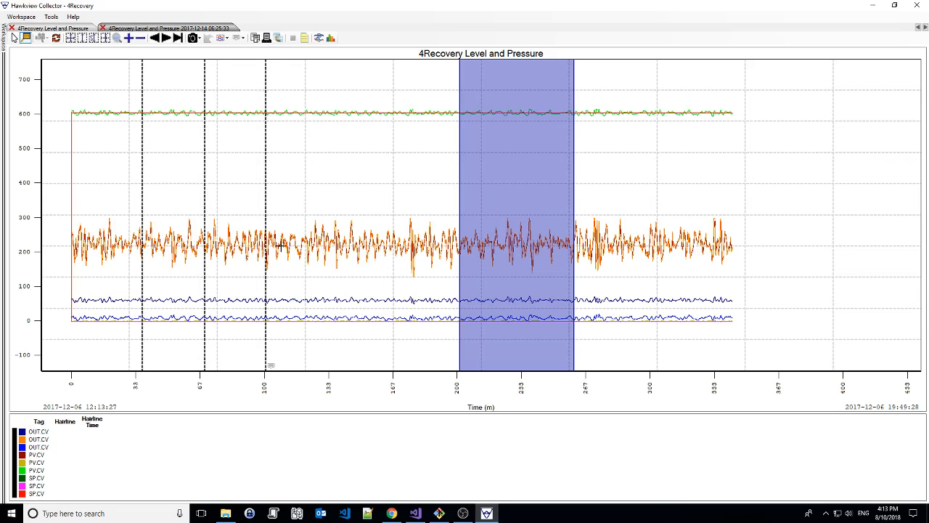
left_click(336, 170)
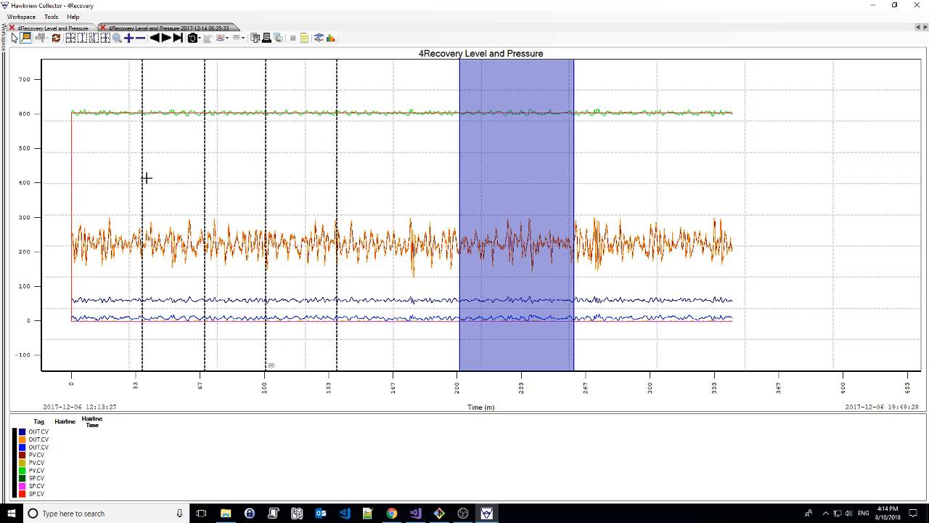
key("Escape")
Select the hairline at about 37 minutes to view its tag values, then delete it
left_click(143, 154)
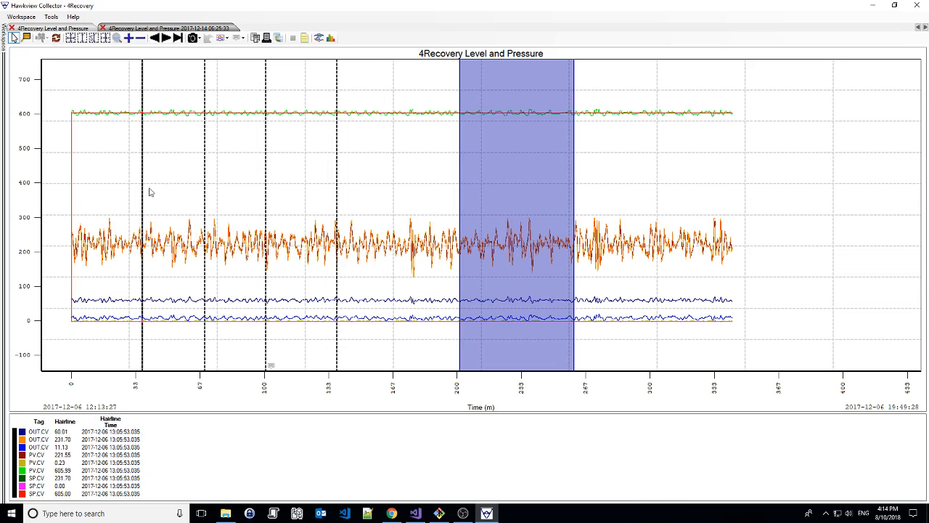
key("Delete")
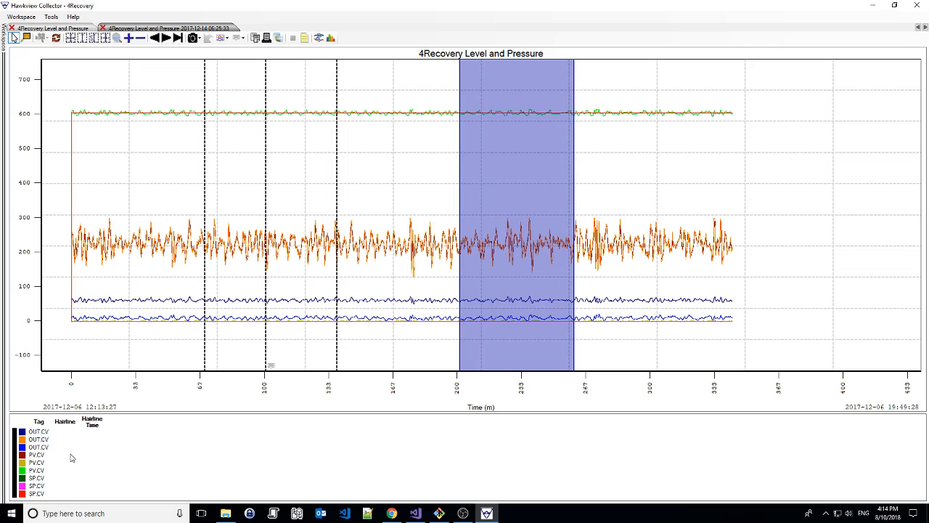
Select the hairline at about 69 minutes and move it to about 13:07:38
left_click(206, 187)
left_click(246, 208)
left_click(205, 223)
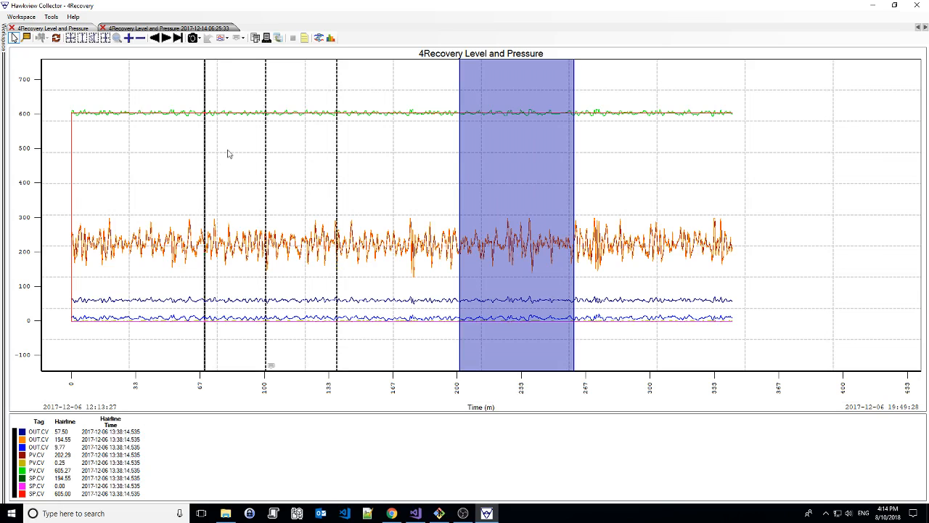
left_click_drag(207, 171, 147, 178)
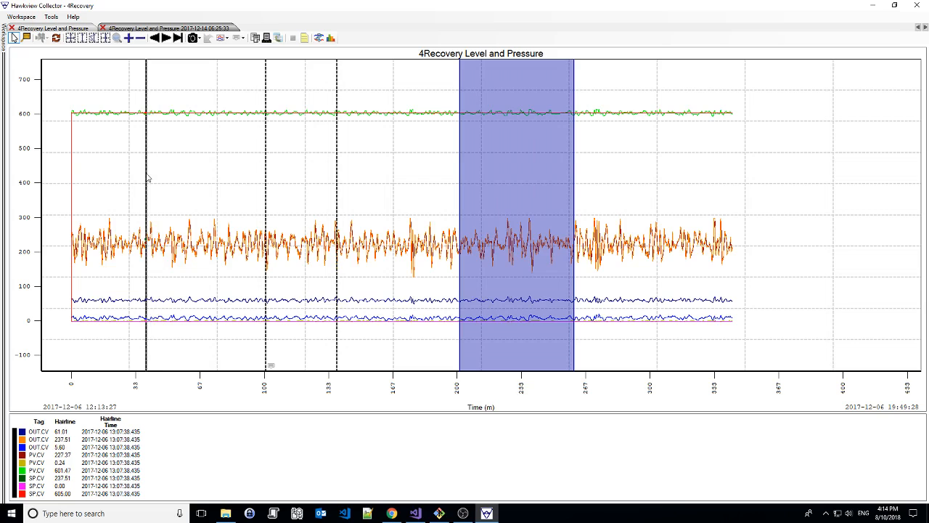
Delete the three remaining hairlines from the trend chart
key("Delete")
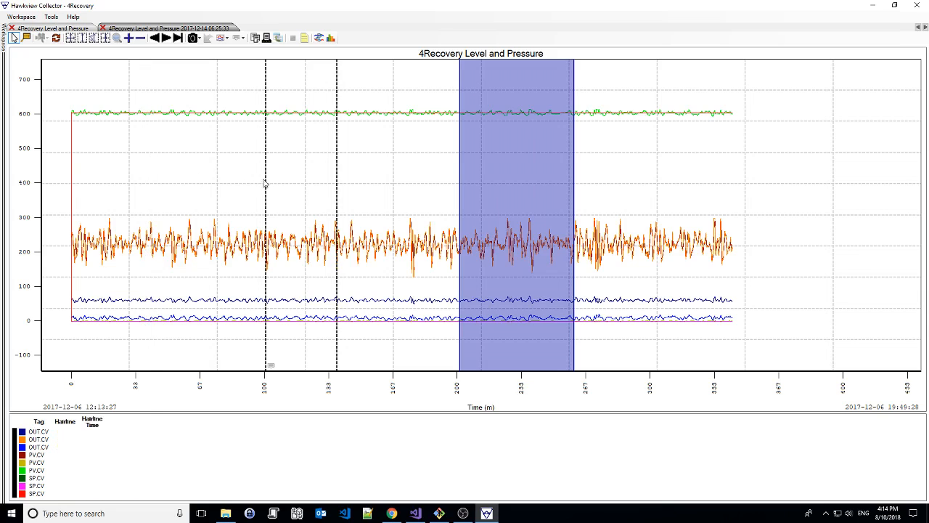
left_click(266, 182)
key("Delete")
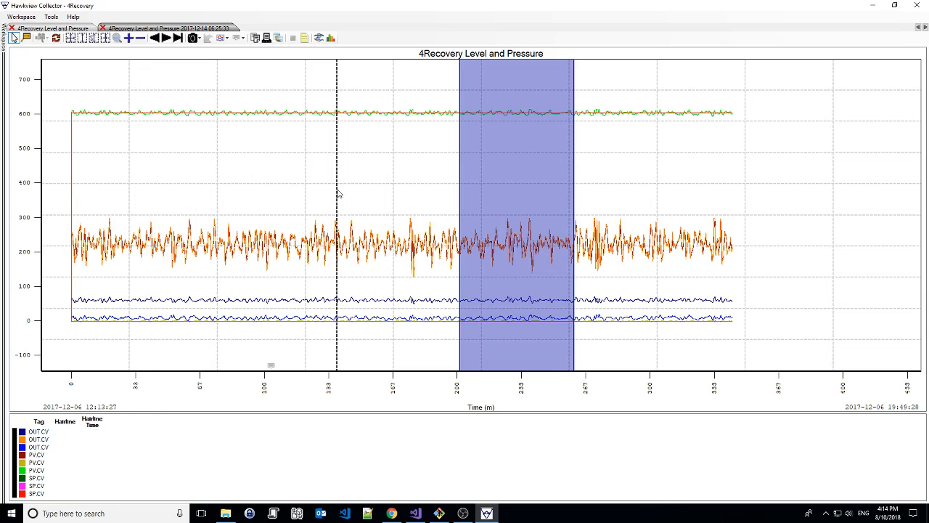
left_click(338, 193)
key("Delete")
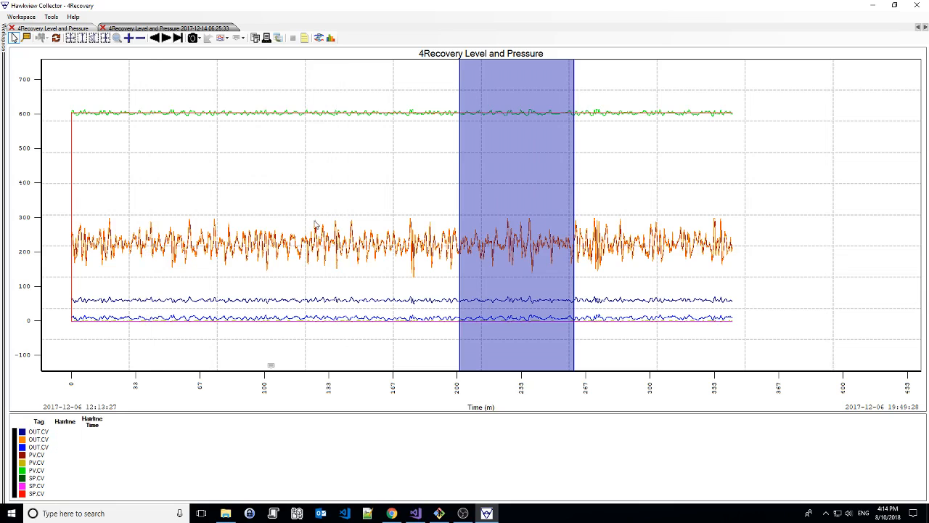
right_click(300, 117)
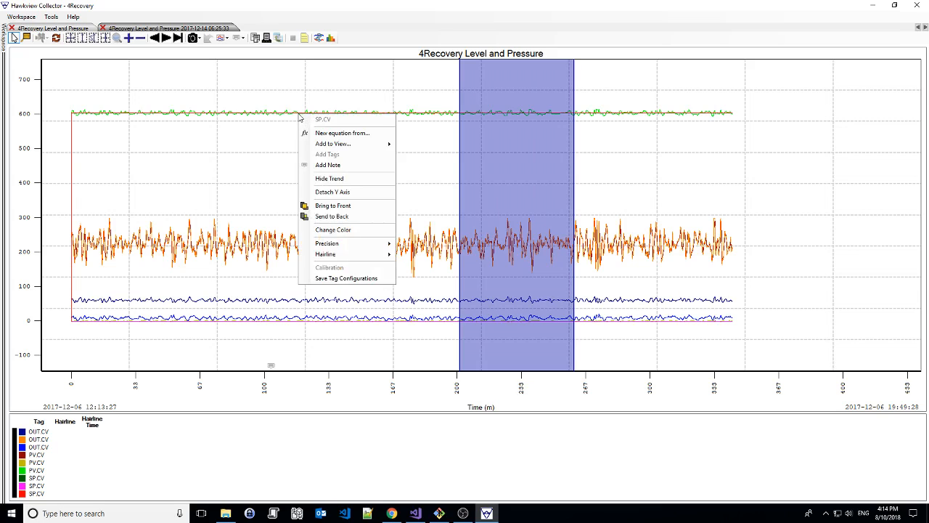
left_click(288, 124)
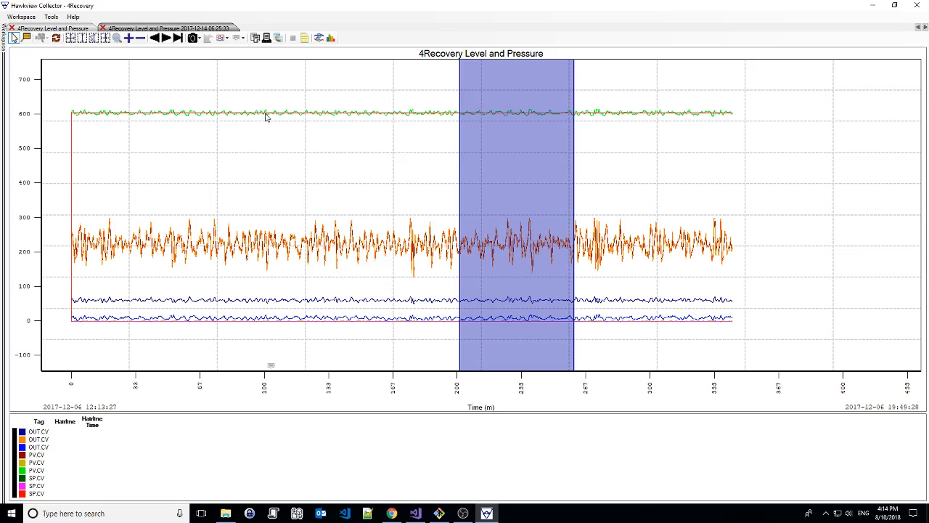
right_click(266, 115)
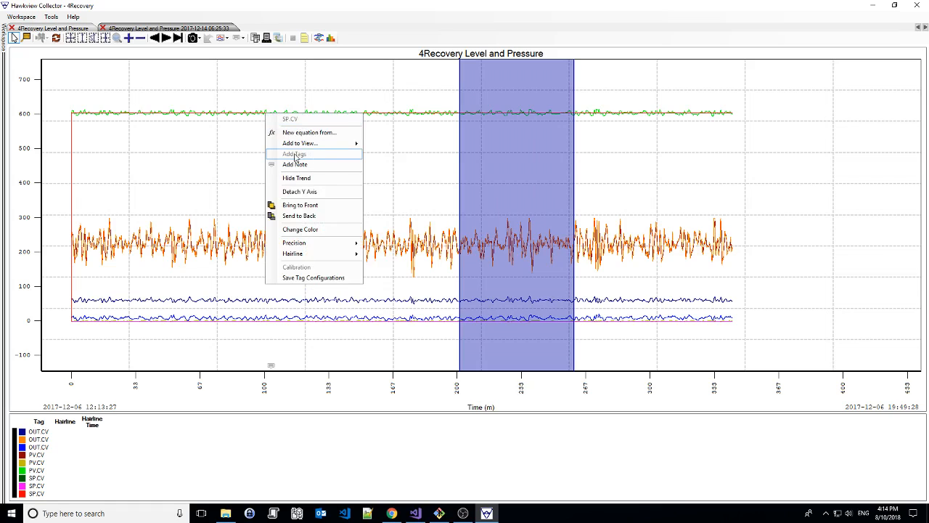
left_click(192, 144)
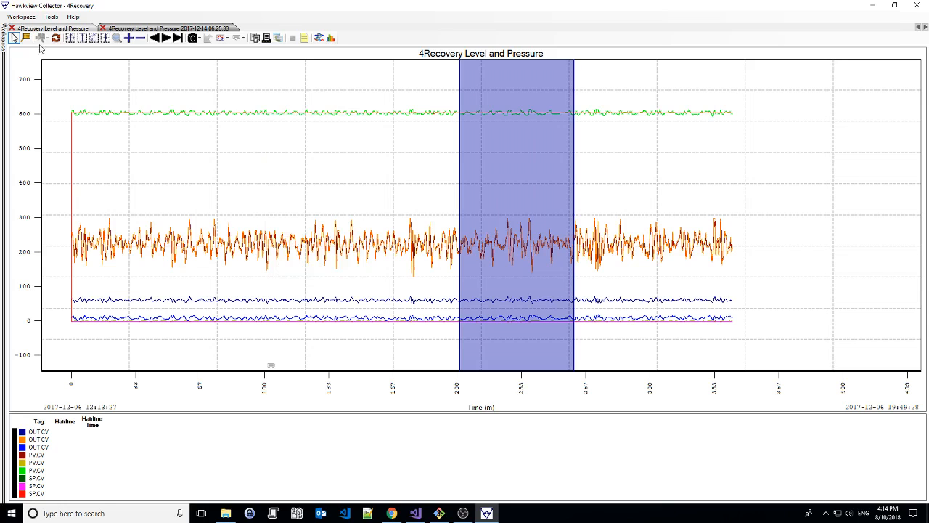
Add the local OPC server Matrikon.OPC.Simulation.1 as a new source, dismissing the network discovery error
left_click(4, 38)
left_click(38, 31)
right_click(39, 33)
mouse_move(66, 37)
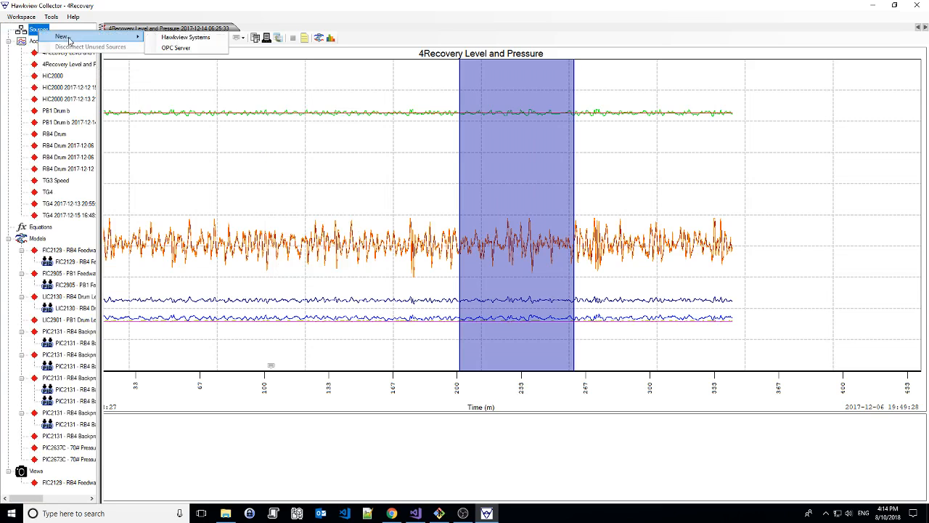
left_click(186, 48)
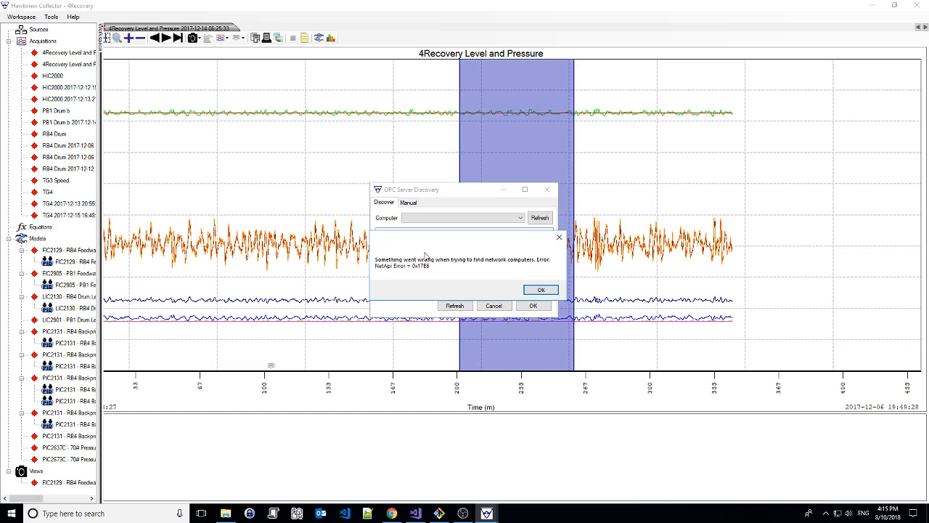
left_click(541, 289)
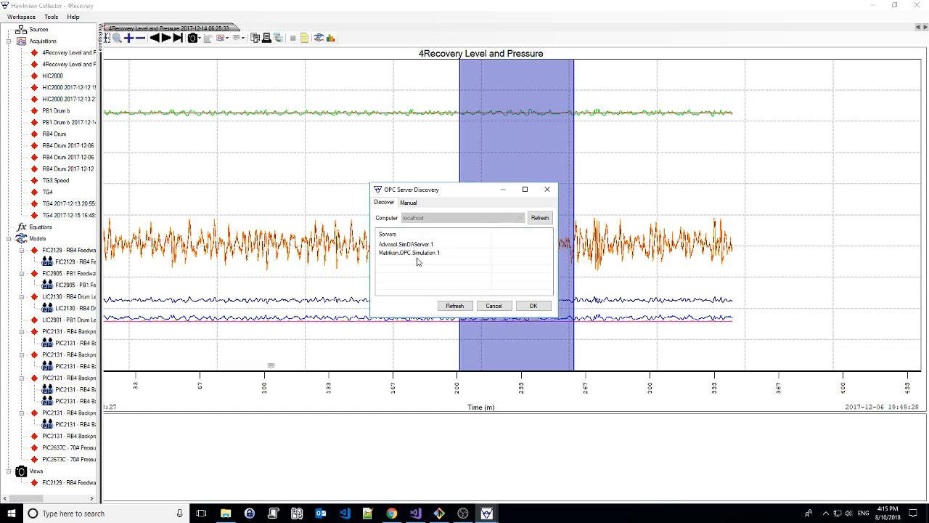
left_click(418, 253)
left_click(525, 311)
Create a new acquisition from the Matrikon source and add the Int1 tag from Simulation Items, Saw-toothed Waves
right_click(66, 42)
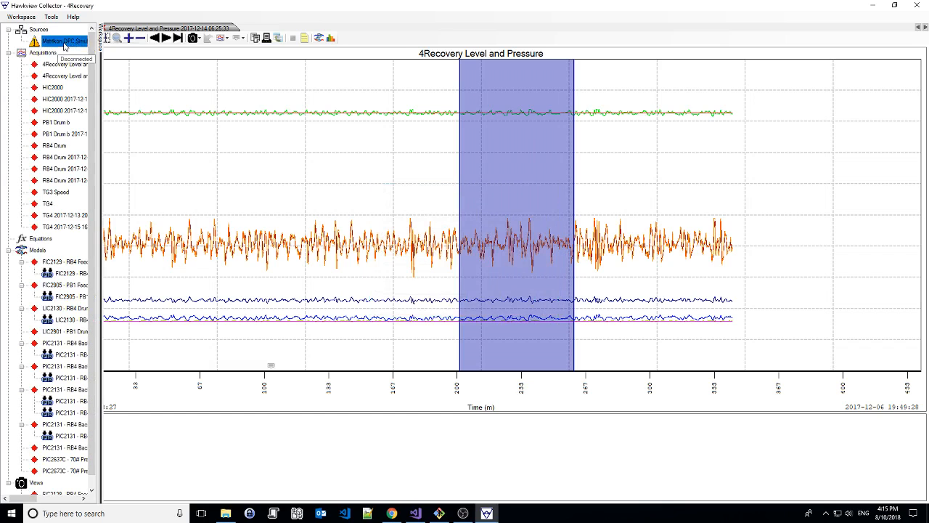
left_click(88, 66)
left_click(302, 201)
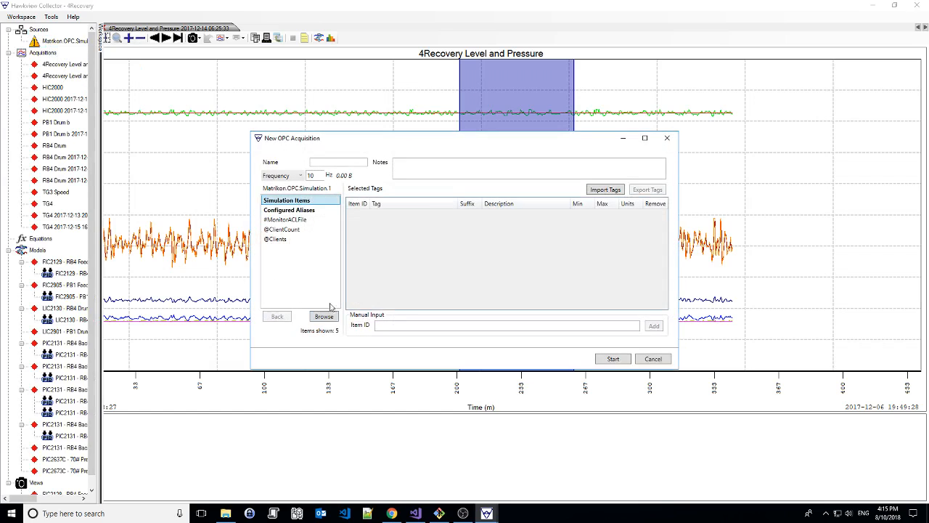
left_click(328, 315)
left_click(310, 229)
left_click(324, 315)
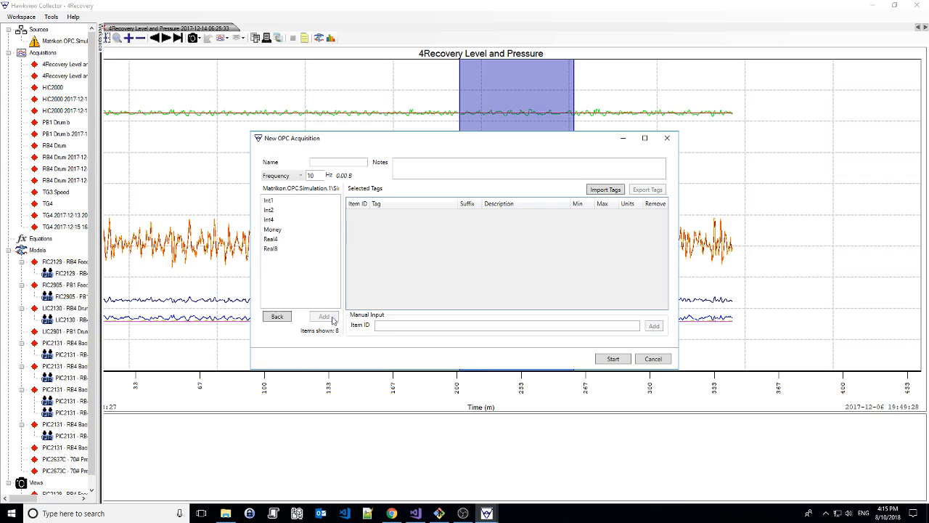
left_click(286, 201)
left_click(324, 316)
Name the new acquisition opc 1 and start it
left_click(336, 161)
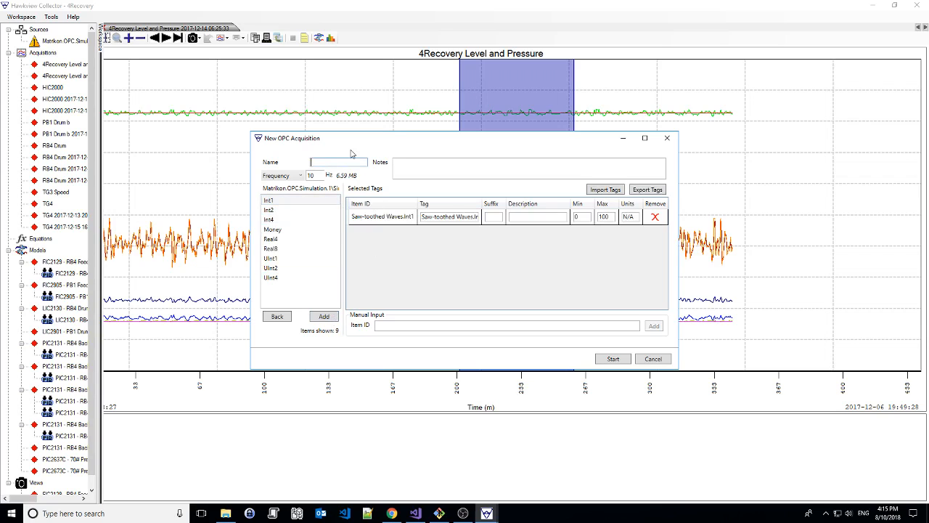
type("opc 1")
left_click(613, 358)
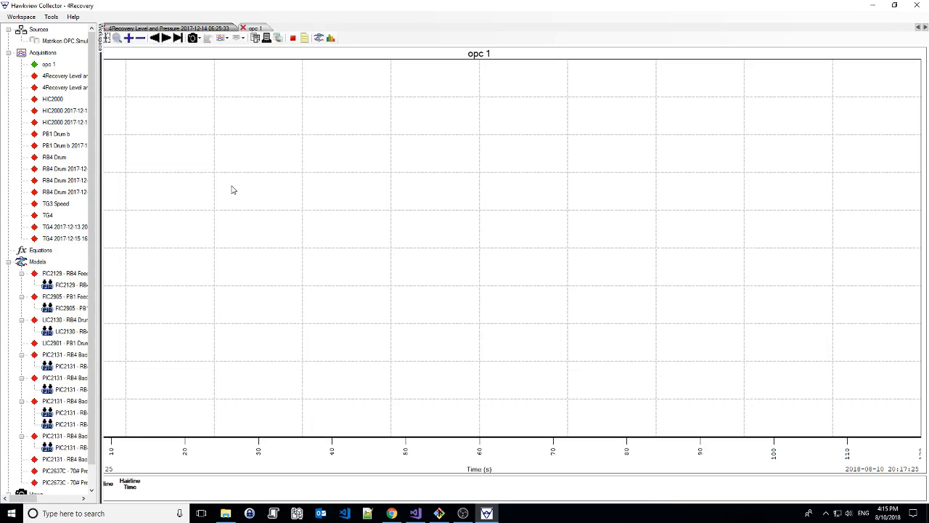
Rescale the live opc 1 trend and widen its range to leave room for incoming data
left_click(73, 39)
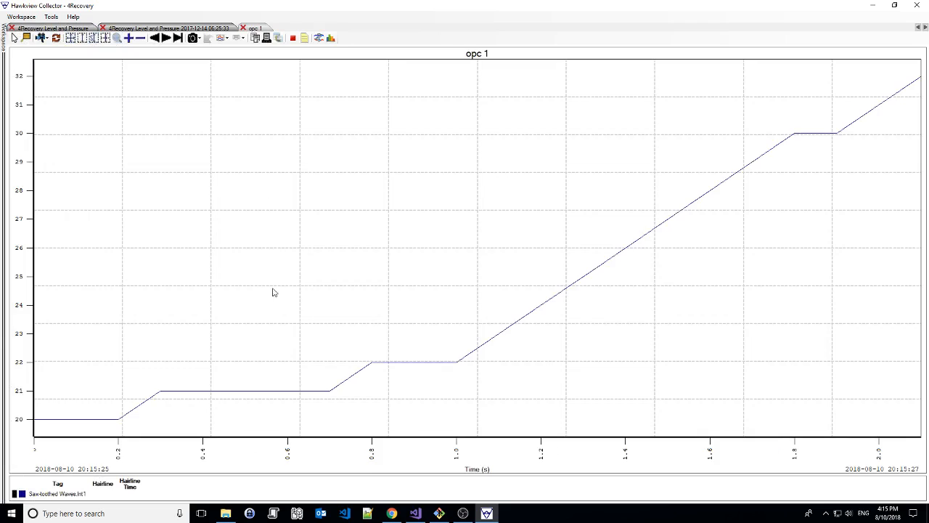
scroll(273, 293, "down", 4)
scroll(485, 451, "down", 4)
scroll(485, 451, "down", 3)
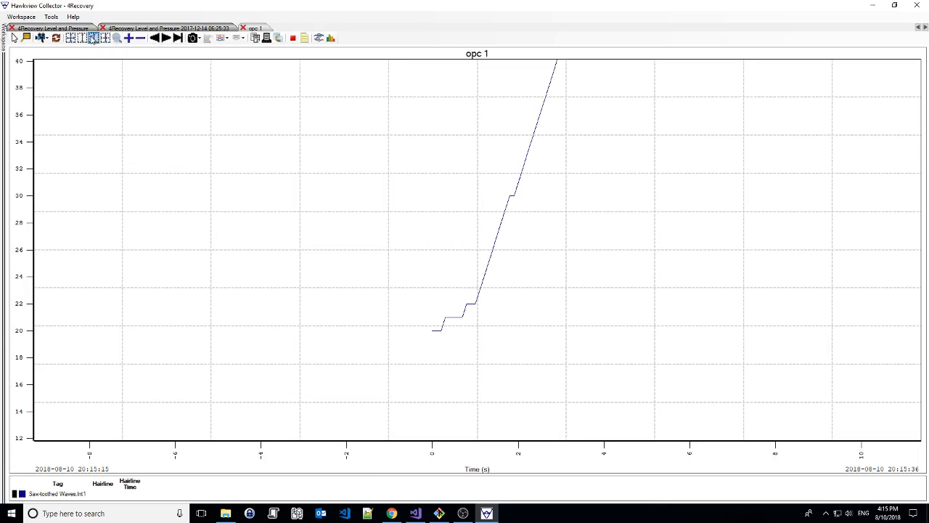
left_click(94, 37)
scroll(16, 166, "down", 6)
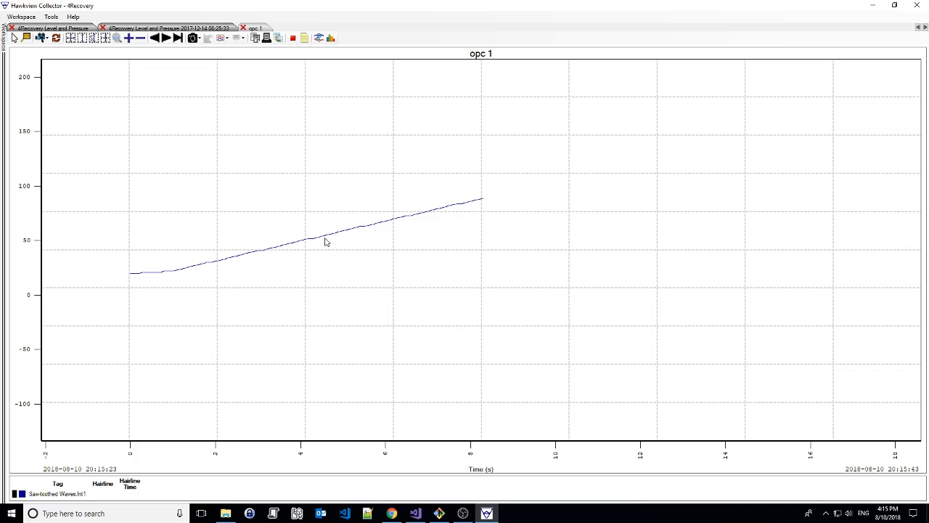
Use Add Tags on the opc 1 trend to select Saw-toothed Waves Int2 from Matrikon.OPC.Simulation.1
right_click(324, 238)
mouse_move(375, 278)
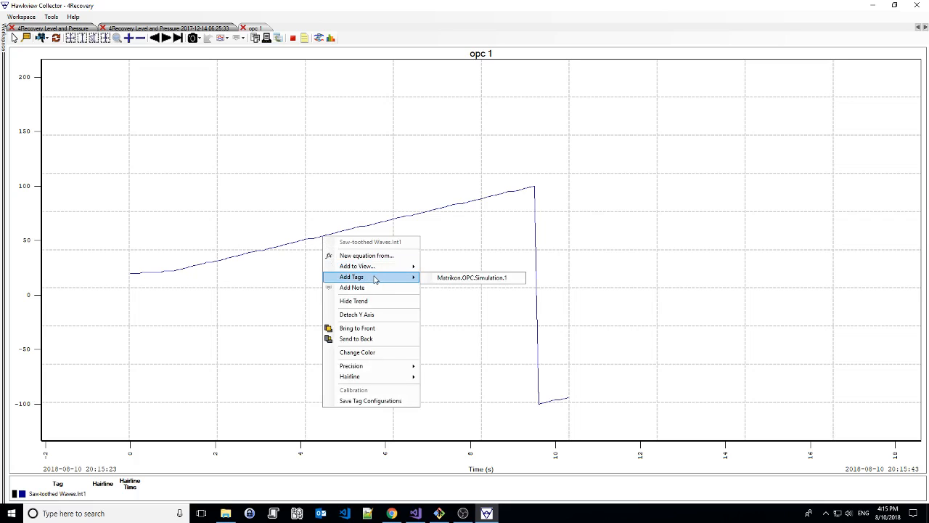
left_click(444, 279)
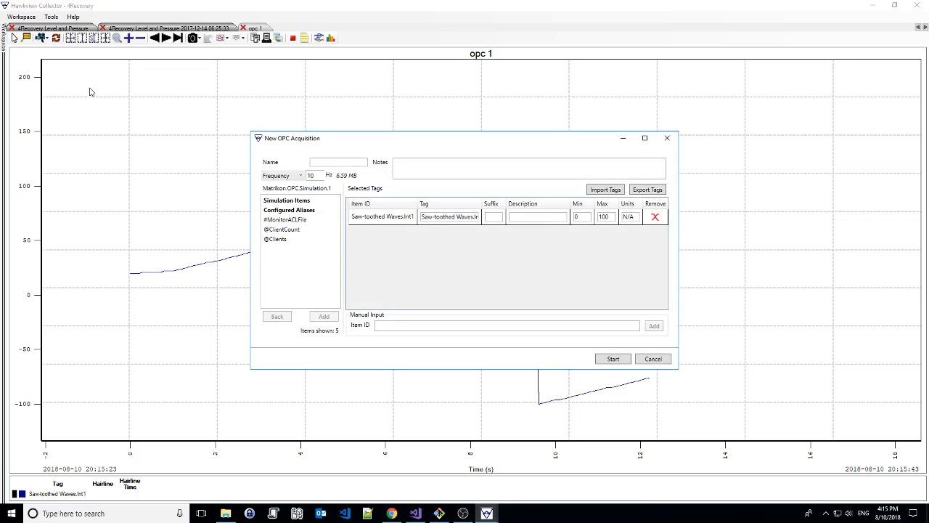
left_click(287, 200)
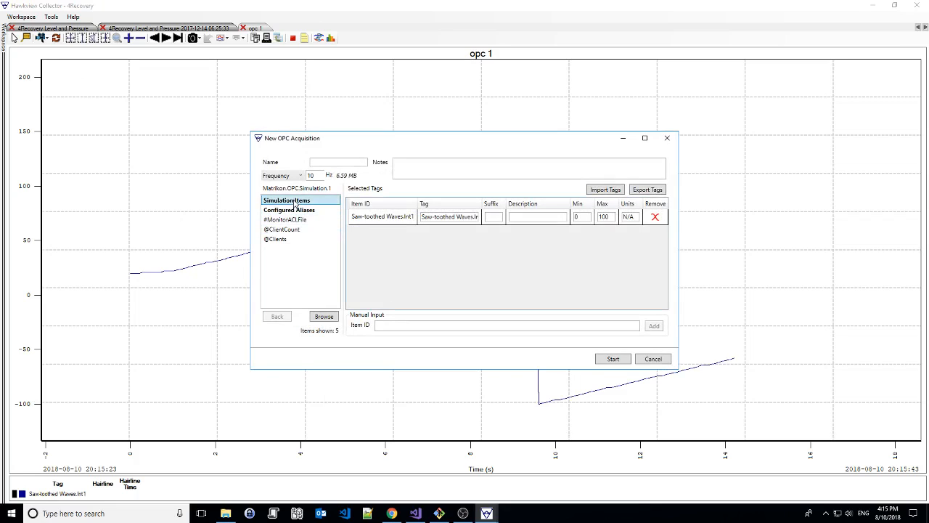
left_click(324, 315)
left_click(291, 228)
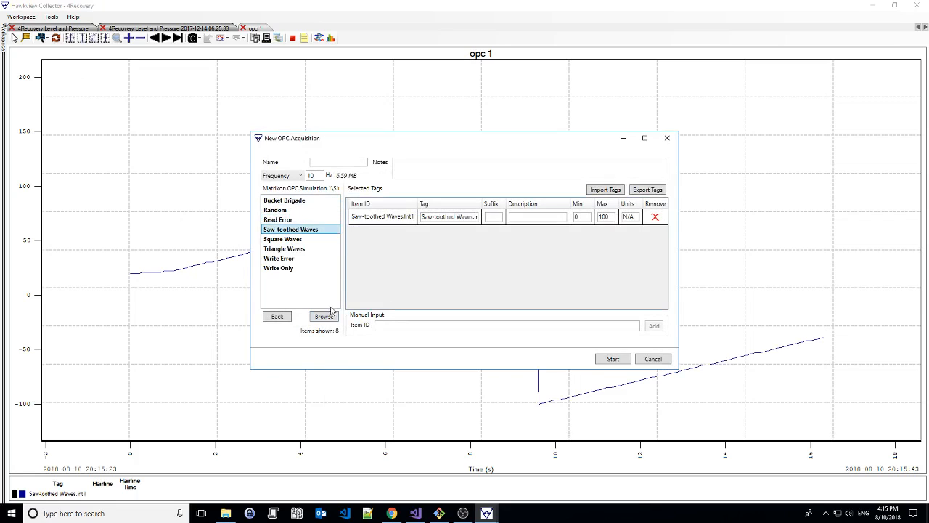
left_click(324, 316)
left_click(284, 210)
left_click(326, 318)
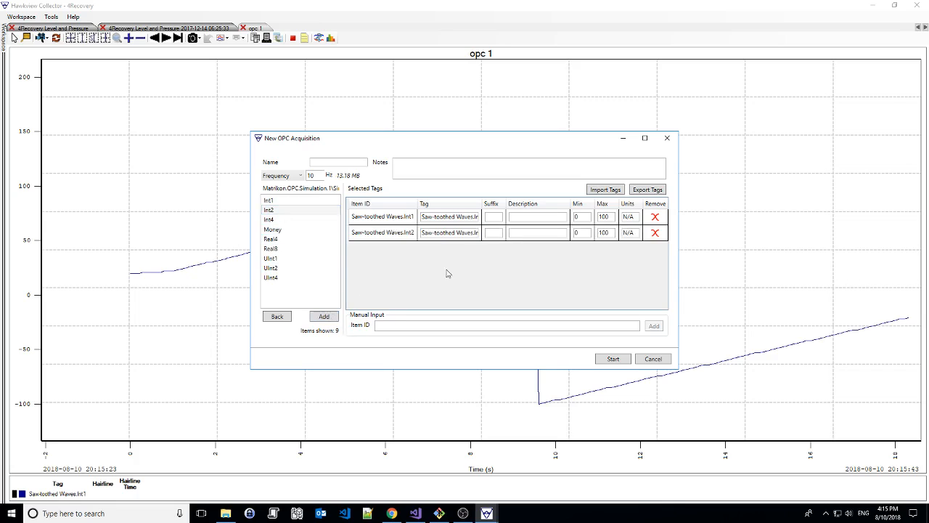
Remove Saw-toothed Waves.Int1 from the selected tags and start the added acquisition under the name opc 2
left_click(654, 216)
left_click(332, 163)
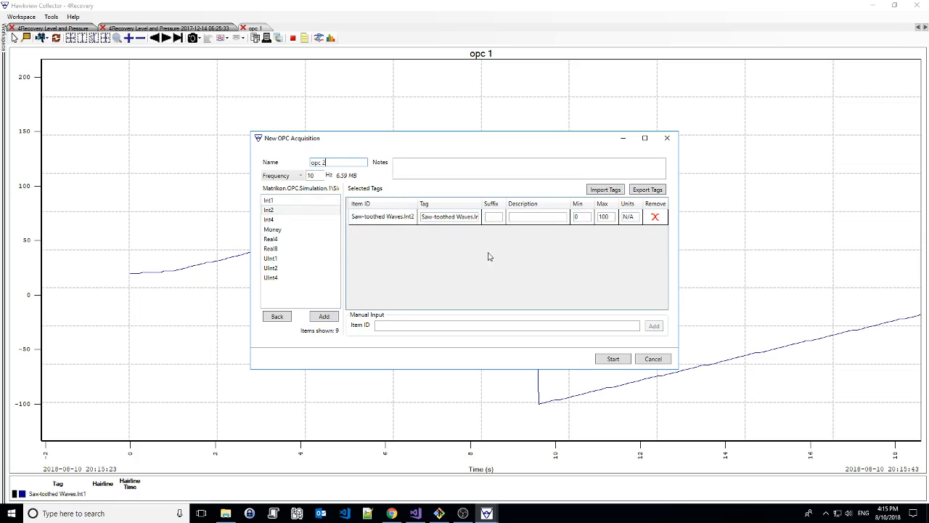
left_click(623, 359)
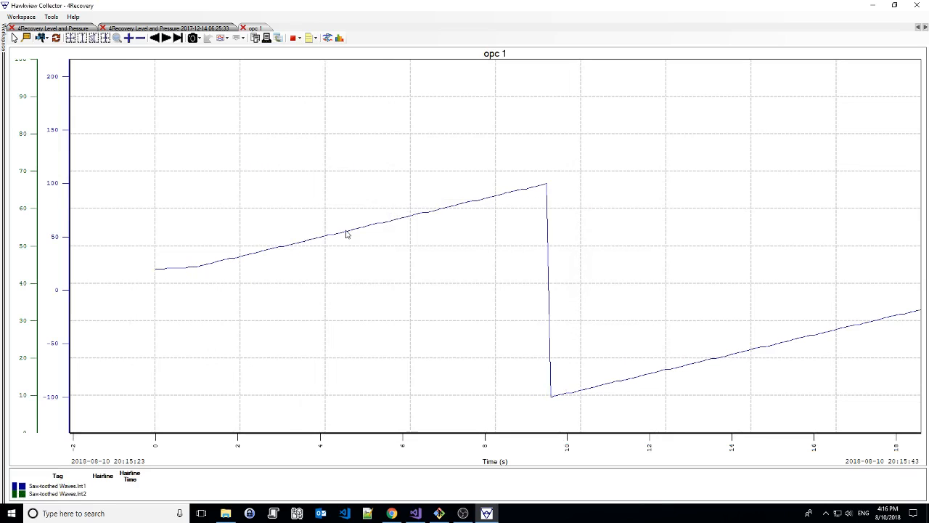
Follow the latest data on the opc 1 chart and scale both axes to the tags' minimum and maximum limits
left_click(178, 38)
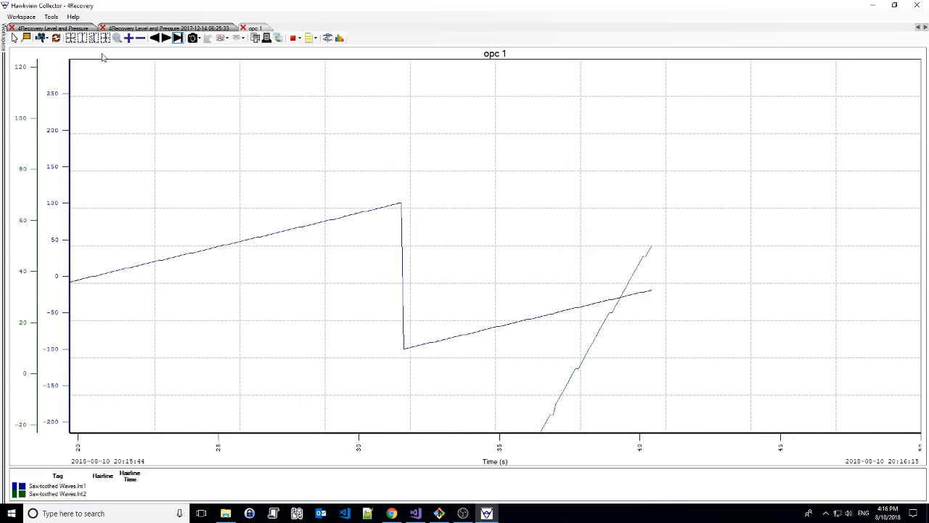
left_click(83, 39)
scroll(384, 318, "down", 2)
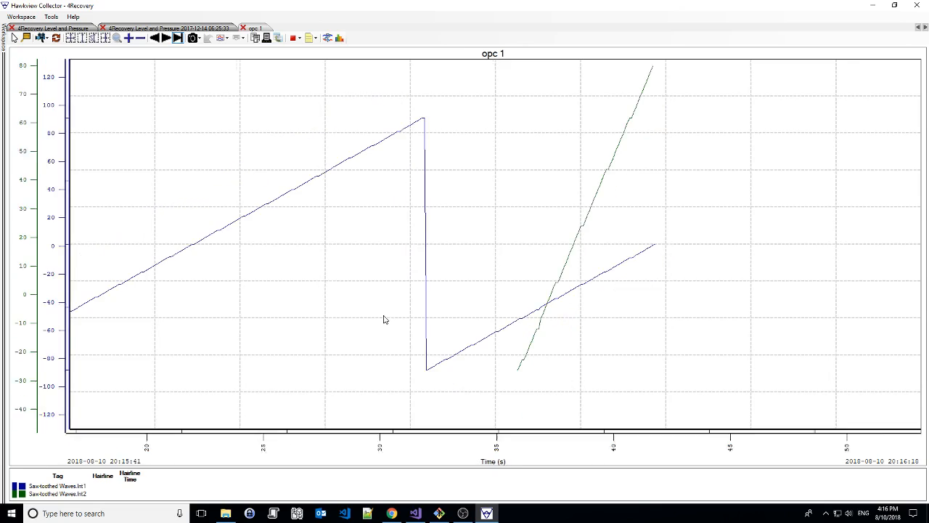
scroll(384, 319, "up", 2)
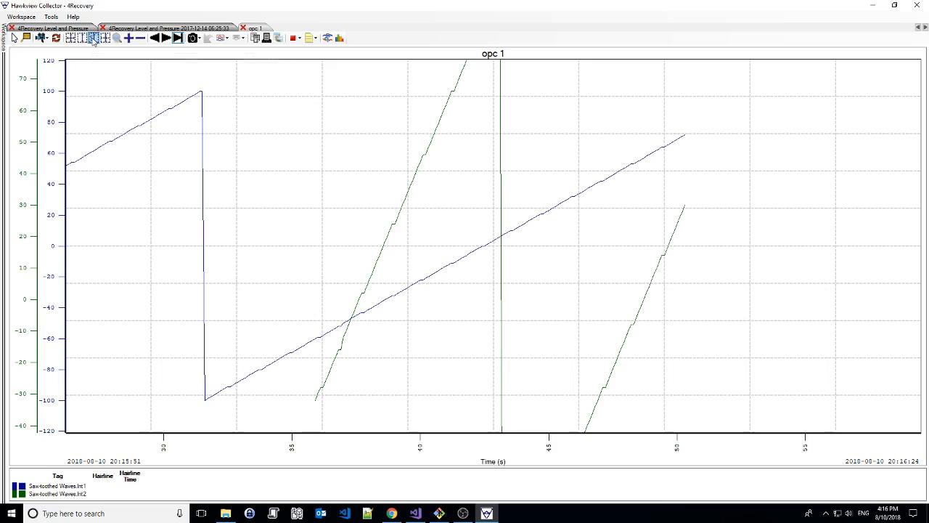
left_click(93, 38)
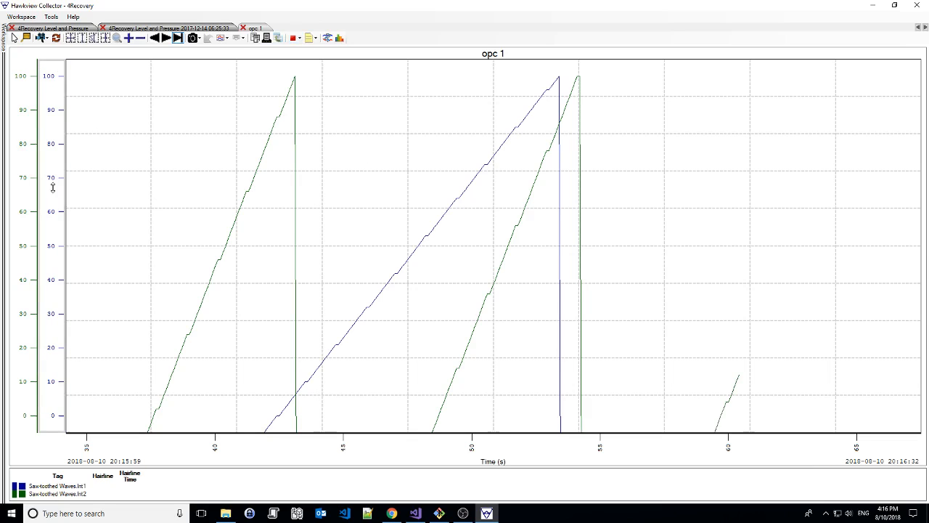
Set the minimum of Saw-toothed Waves.Int1 to -50 in the opc 1 acquisition properties, then rescale the chart axes
left_click(308, 39)
left_click(325, 48)
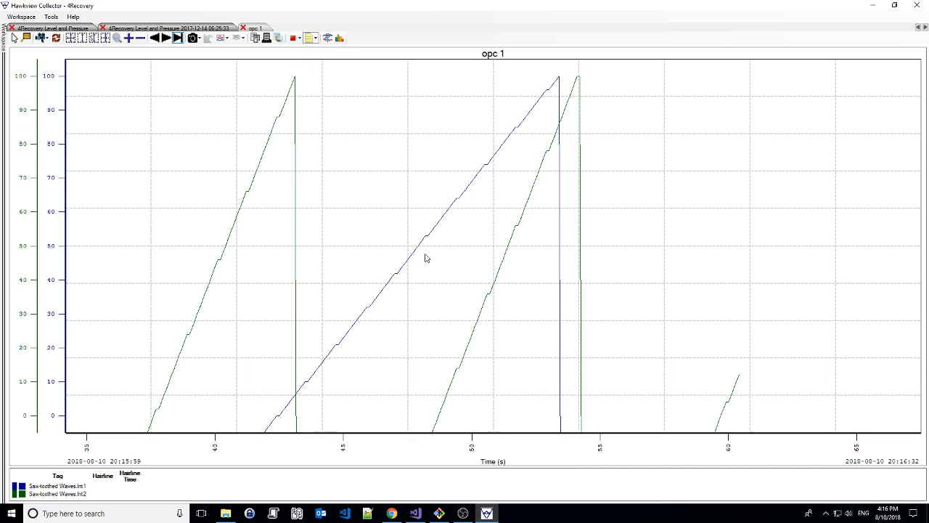
left_click(621, 235)
left_click(621, 235)
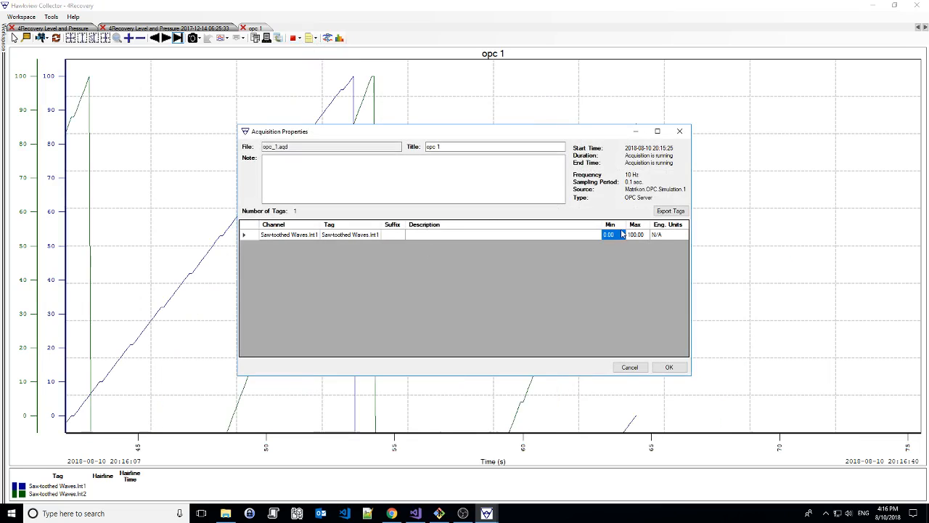
type("-50")
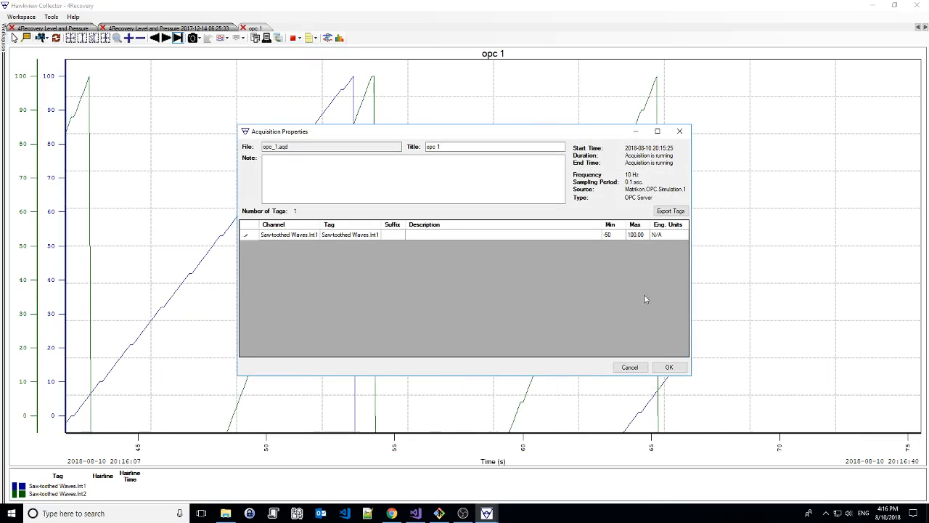
left_click(668, 366)
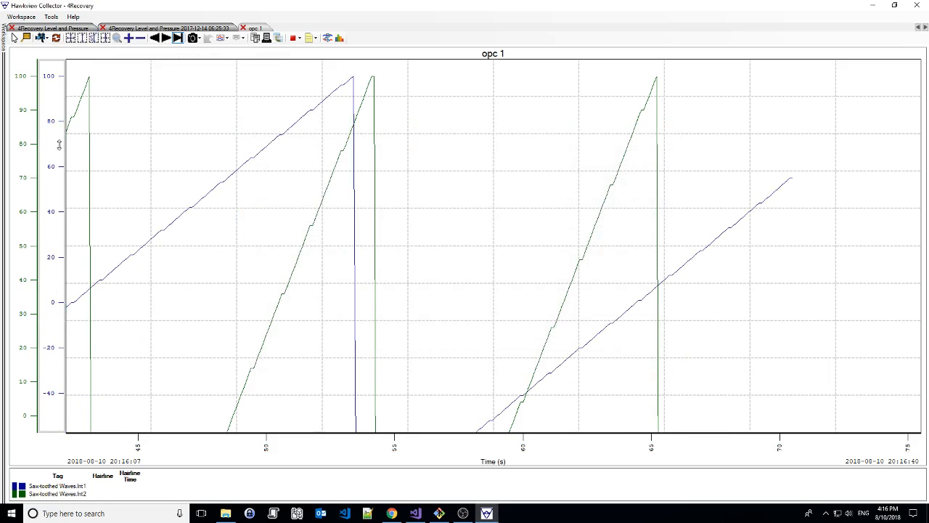
left_click(83, 37)
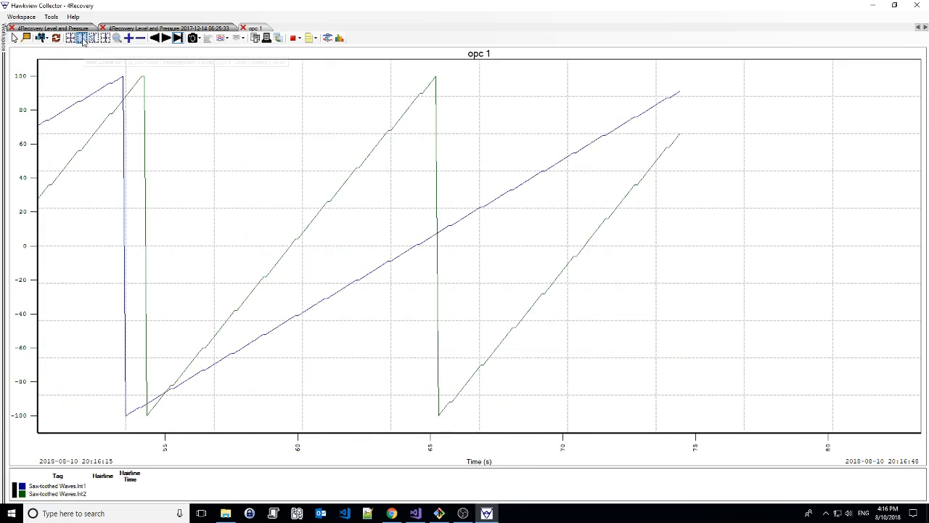
left_click(83, 38, "ctrl")
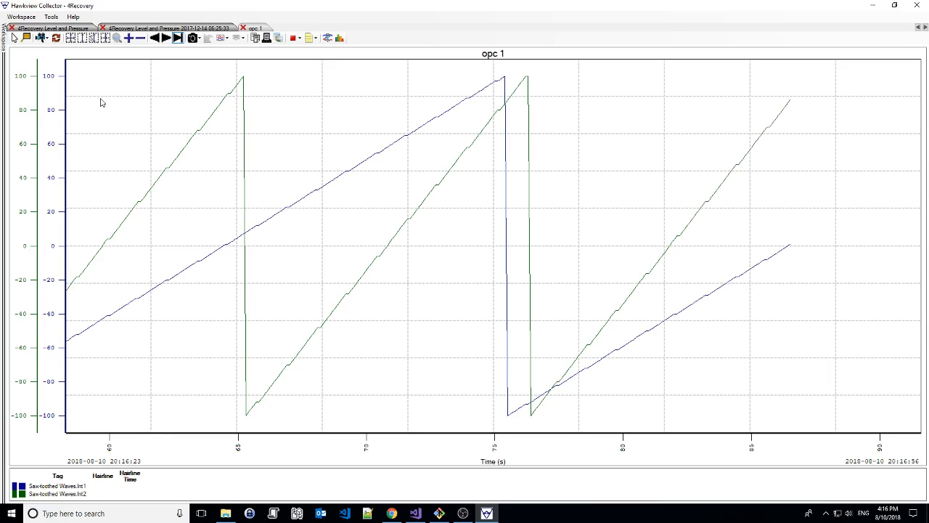
Start a new equation from the lower OUT.CV trend in the 4Recovery Level and Pressure acquisition
left_click(40, 29)
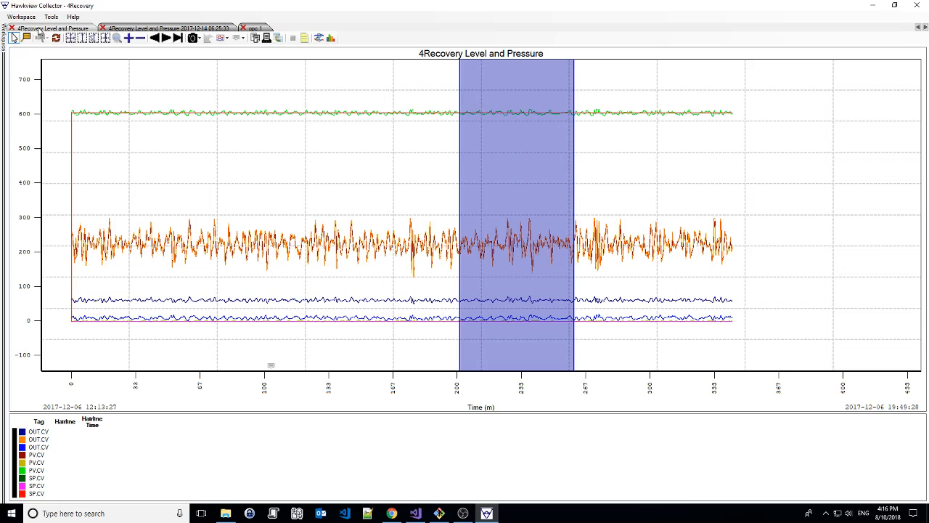
right_click(279, 322)
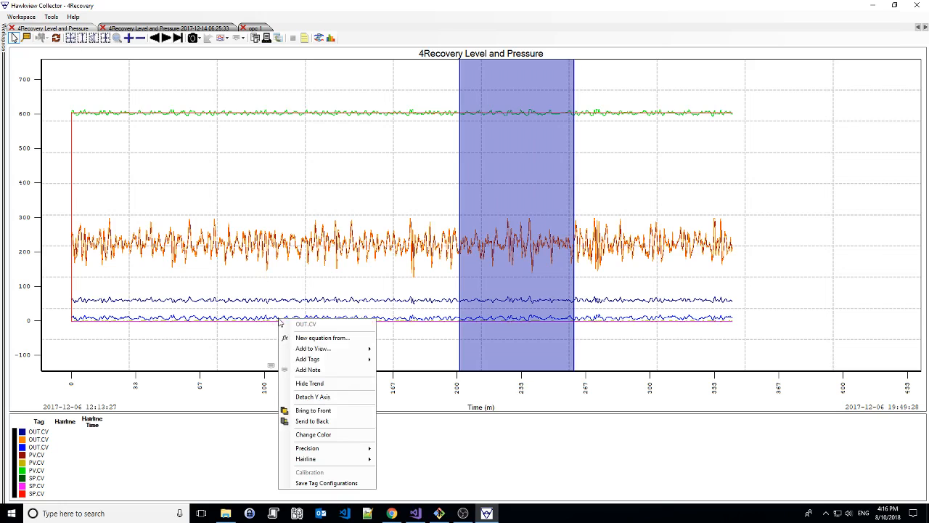
left_click(317, 338)
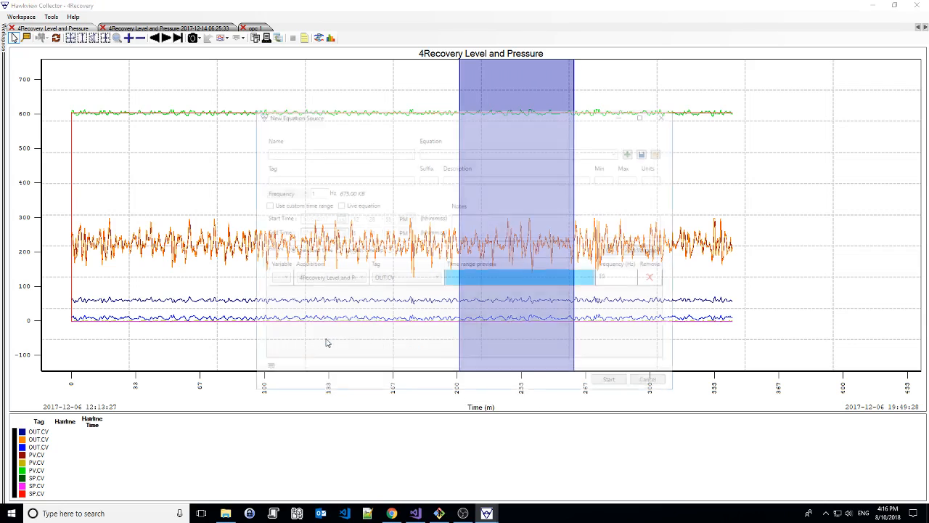
Enter the equation if({A}<0;0;sqrt({A})) for the new equation source
left_click(430, 149)
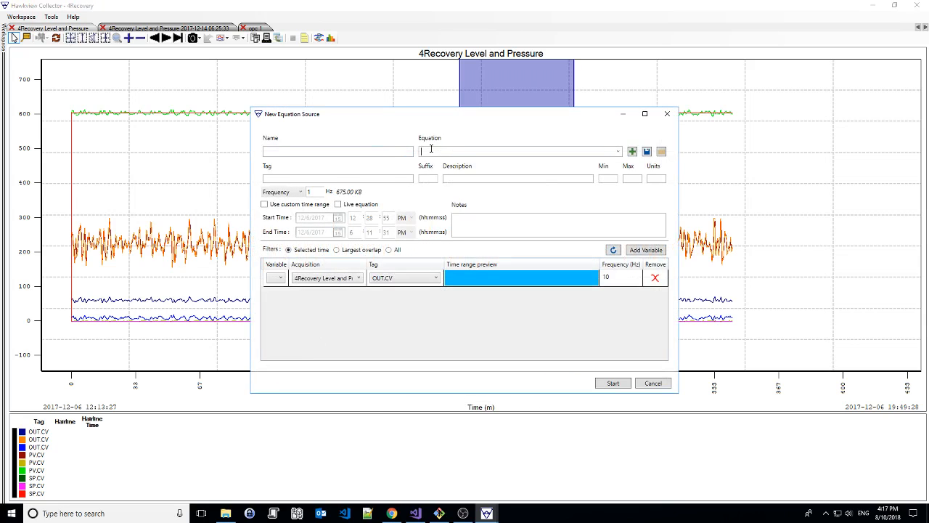
type("if([A]<0:0:sqr")
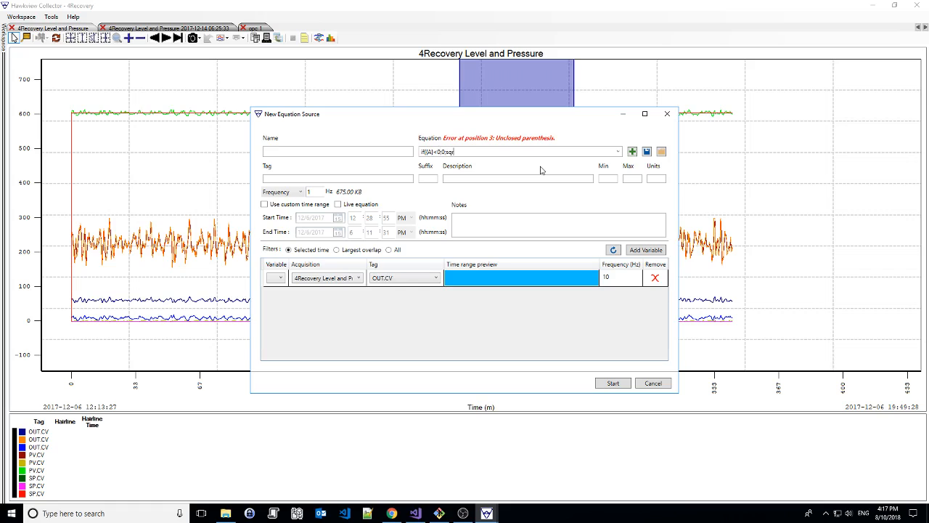
type("({A}))")
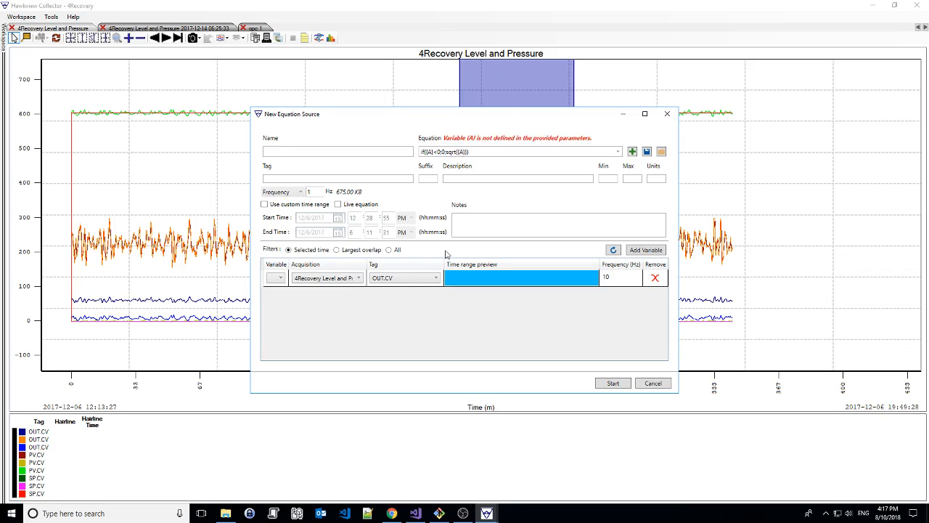
Assign variable A to the OUT.CV tag and select the whole equation text
left_click(281, 278)
left_click(274, 289)
triple_click(477, 151)
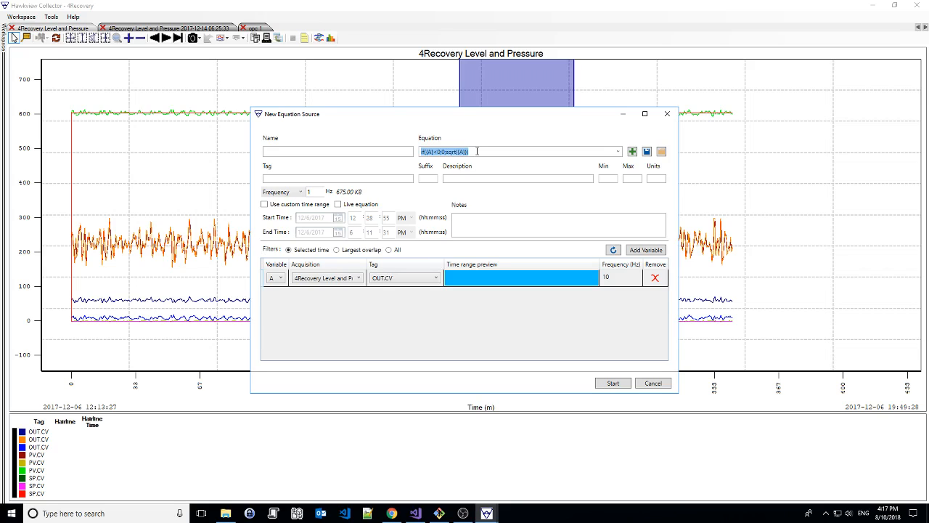
Change the new source's equation to sqrt({A}-0.5)
left_click(491, 151)
left_click_drag(447, 152, 404, 153)
key("BackSpace")
key("End")
key("BackSpace")
type("-0.5")
Name the equation source negative sqrt and its tag sqrt, with minimum 0, maximum 1 and units v
left_click(305, 151)
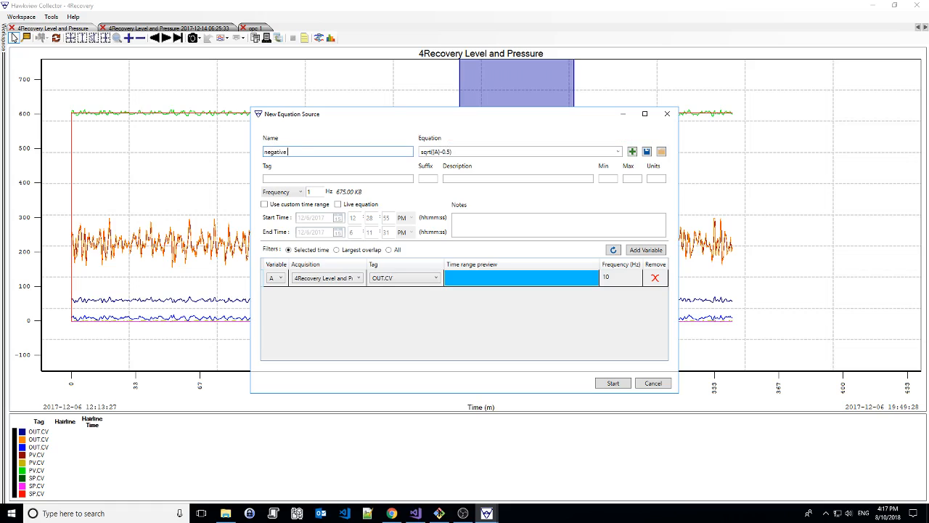
left_click(286, 176)
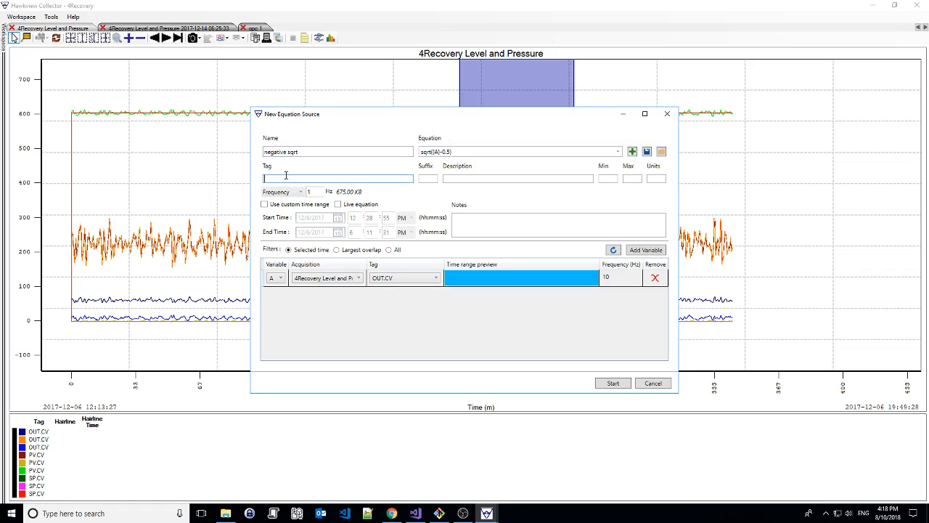
key("Tab")
key("Tab")
key("Tab")
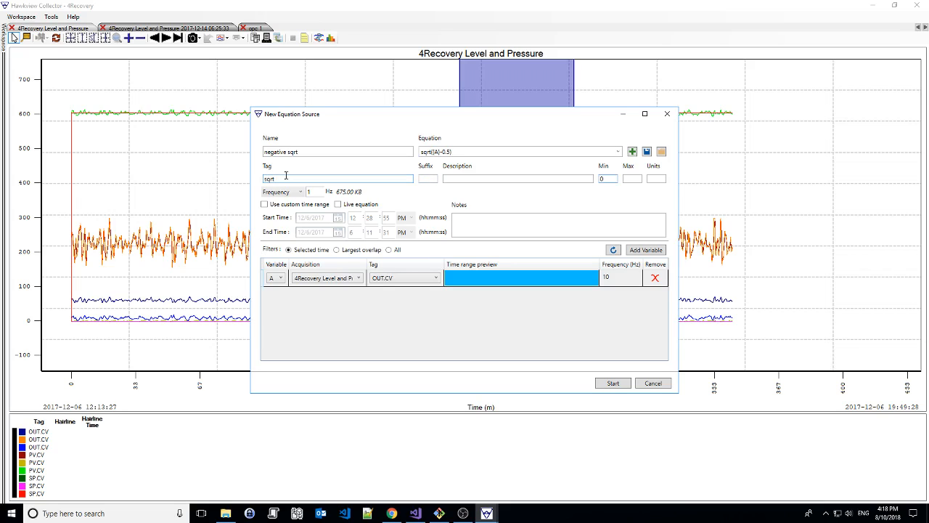
key("Tab")
type("1")
key("Tab")
type("v")
Set the equation's frequency to 10 Hz and generate it
left_click(318, 192)
type("0")
left_click(611, 384)
key("Return")
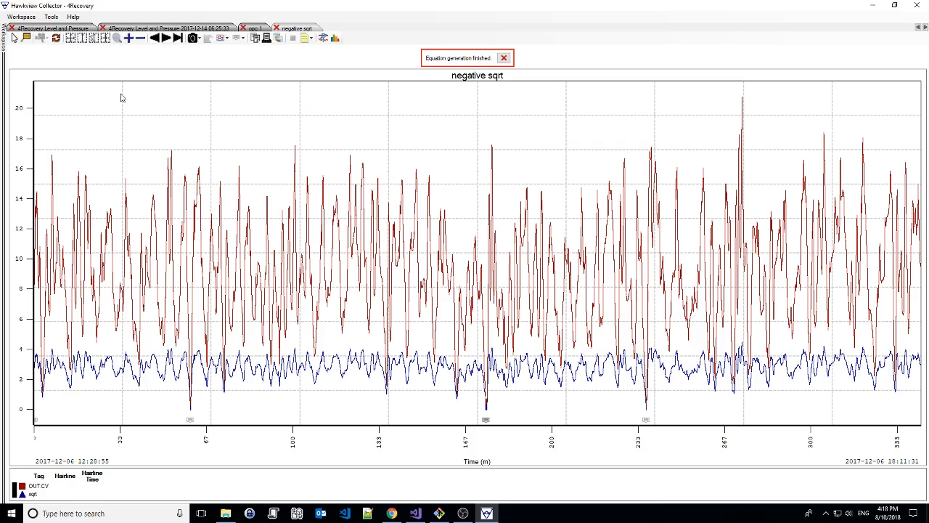
Give the OUT.CV and sqrt trends separate vertical scales, then zoom in on the sqrt dip near 60 minutes
left_click(105, 38)
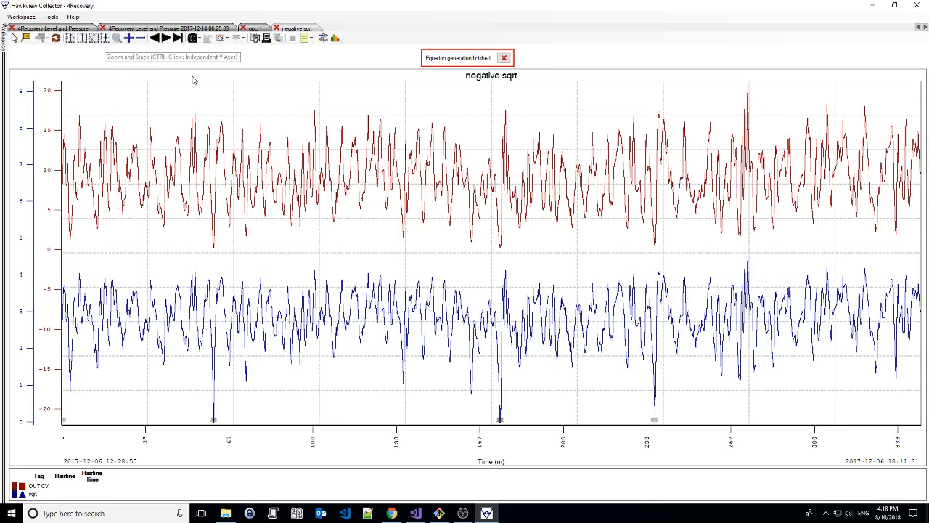
left_click(504, 57)
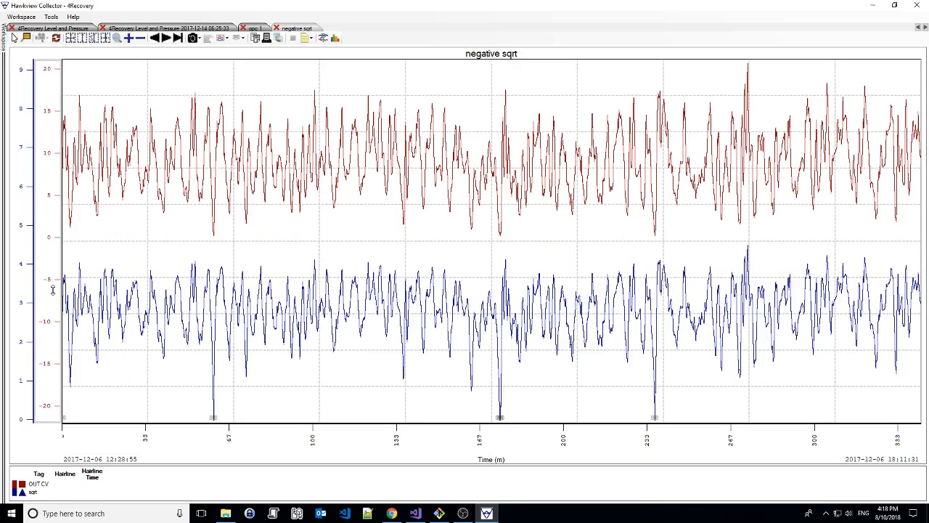
left_click_drag(51, 280, 50, 271)
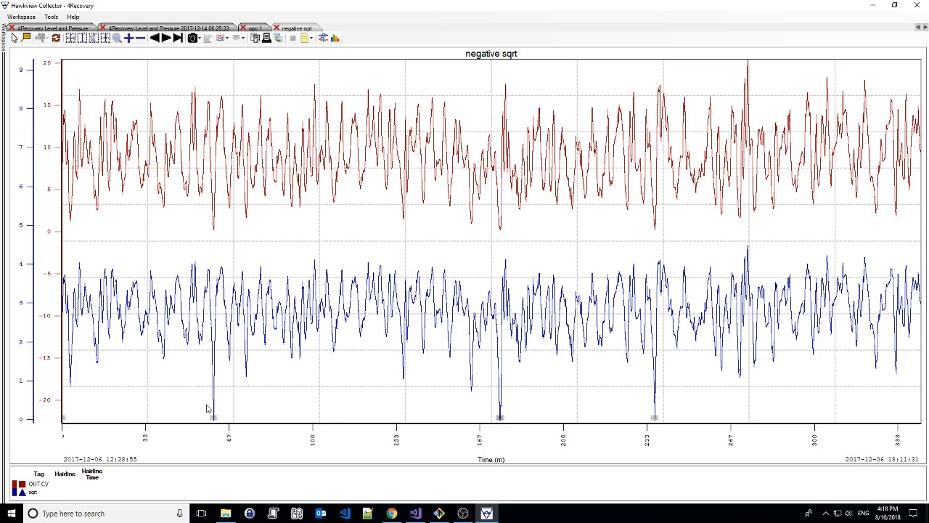
left_click_drag(124, 443, 131, 441)
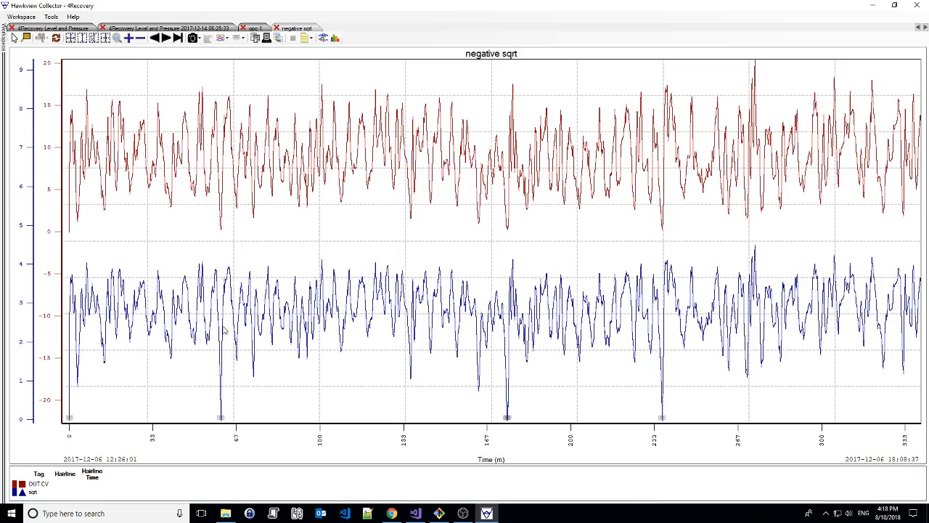
left_click(117, 38)
left_click_drag(206, 323, 243, 333)
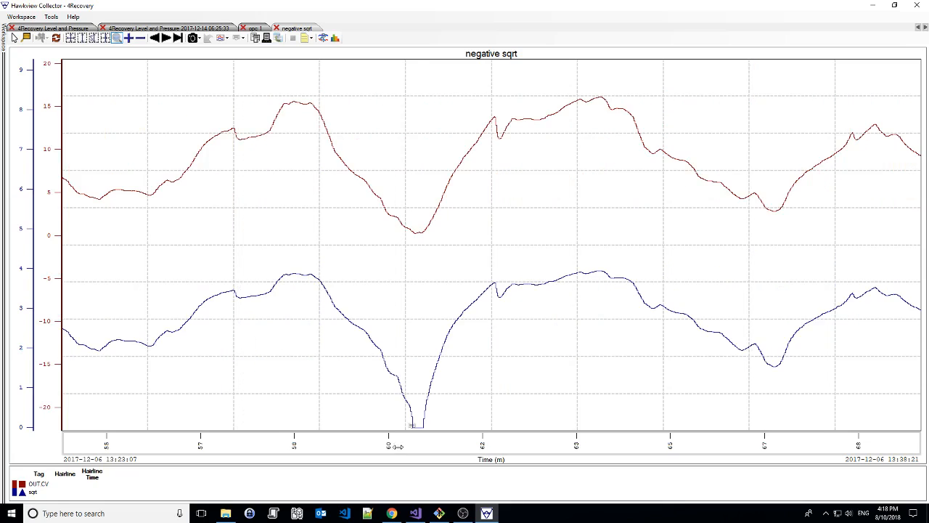
left_click_drag(395, 445, 359, 446)
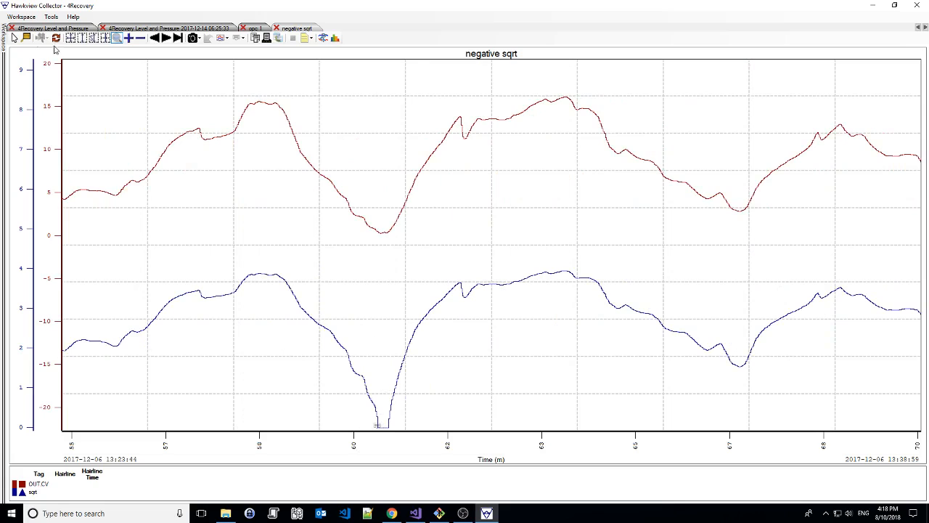
Open the note marking the sqrt trend's dip near 60 minutes, examine its text, and close it
left_click(15, 38)
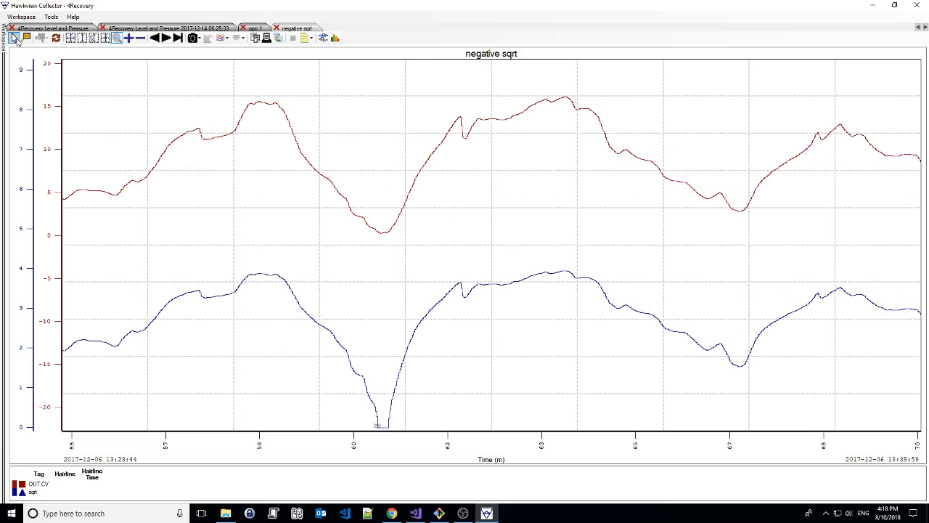
right_click(376, 427)
left_click(399, 443)
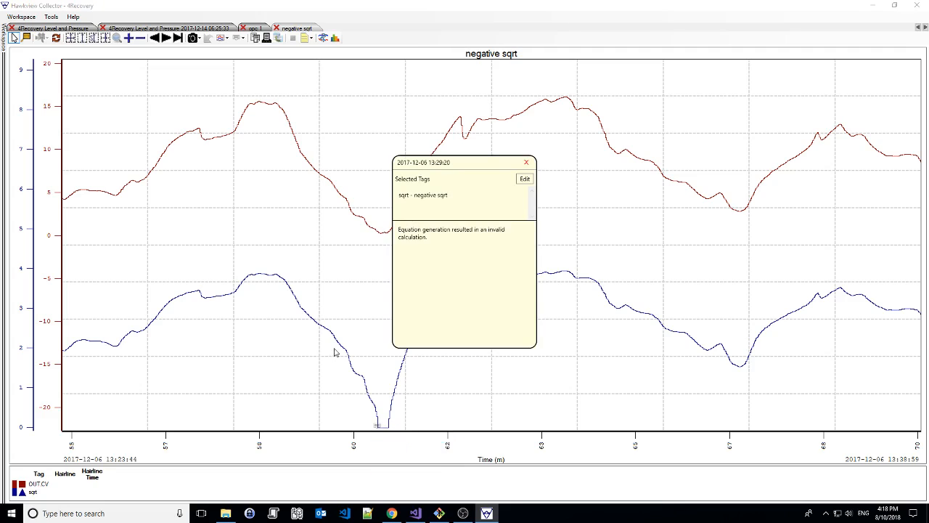
left_click_drag(410, 230, 472, 229)
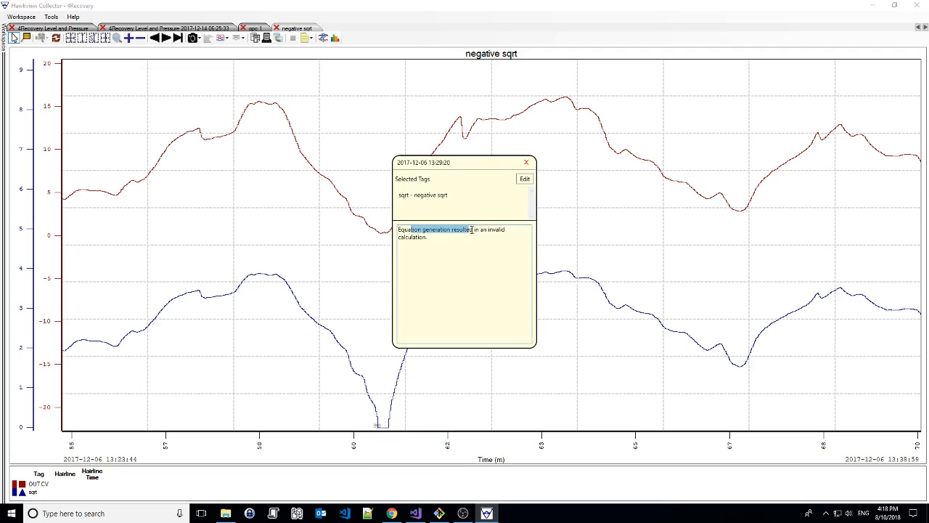
left_click(412, 230)
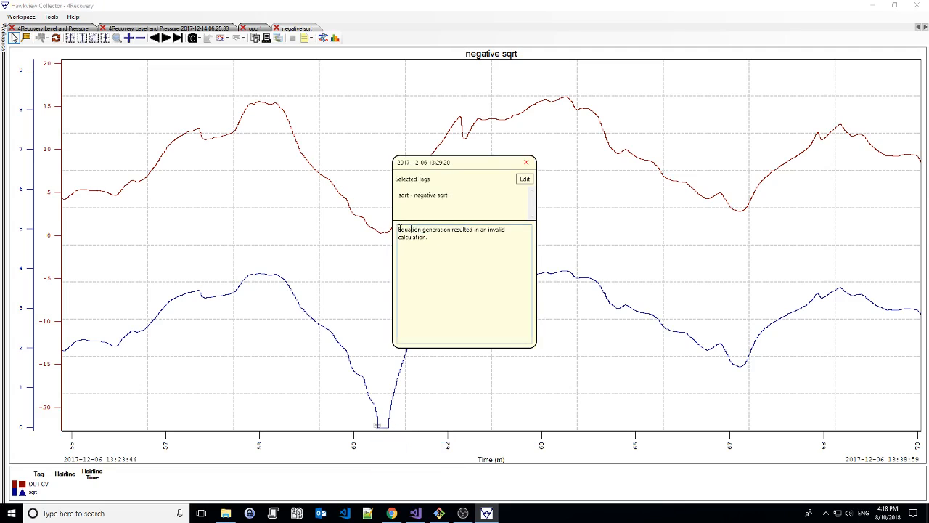
left_click(526, 162)
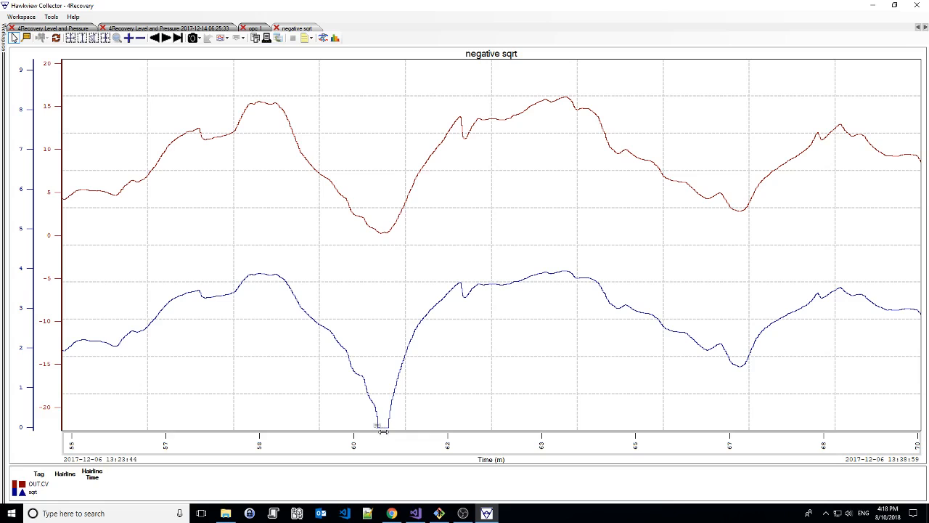
scroll(381, 426, "down", 1)
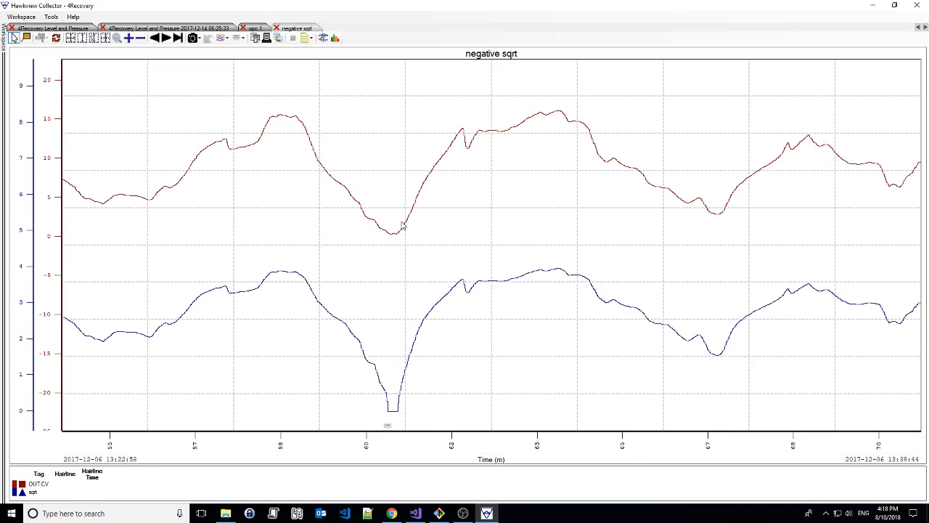
scroll(444, 396, "down", 3)
scroll(444, 400, "down", 1)
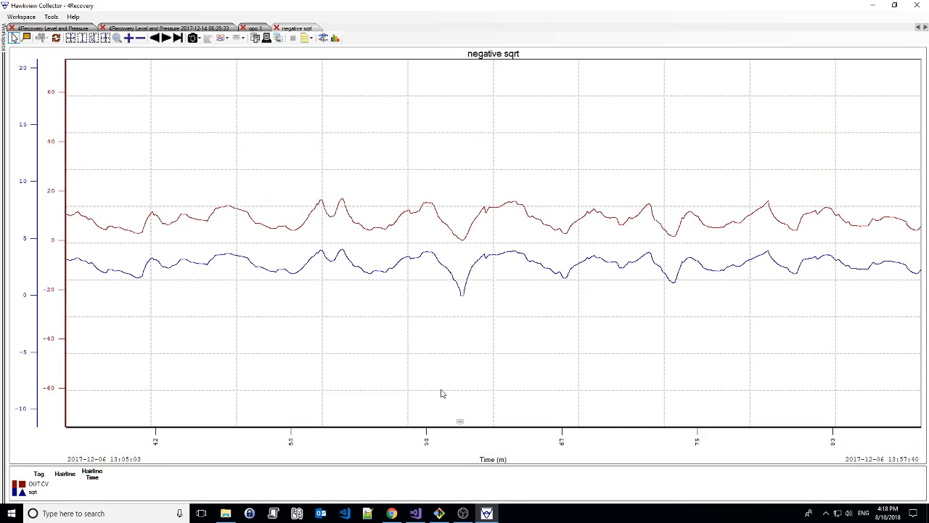
scroll(442, 393, "down", 2)
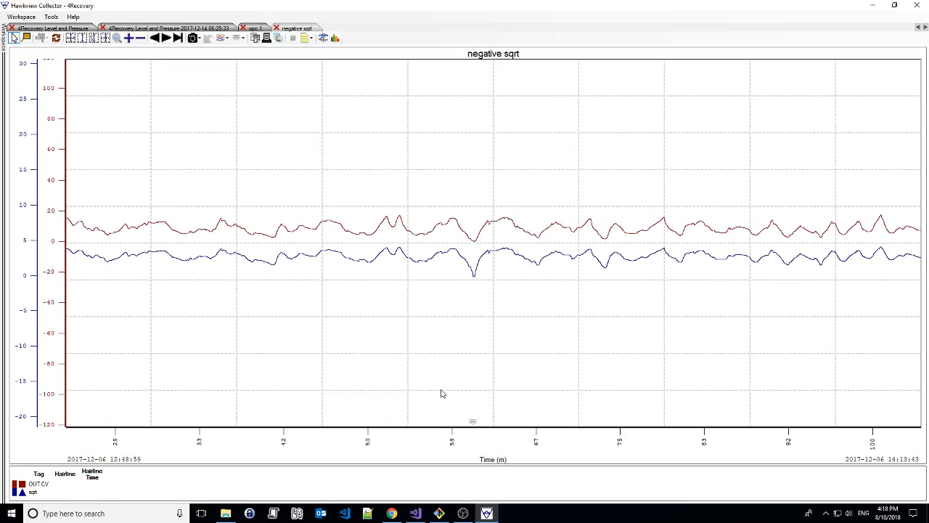
Turn off Interpolate between points in the default graph preferences
left_click(51, 17)
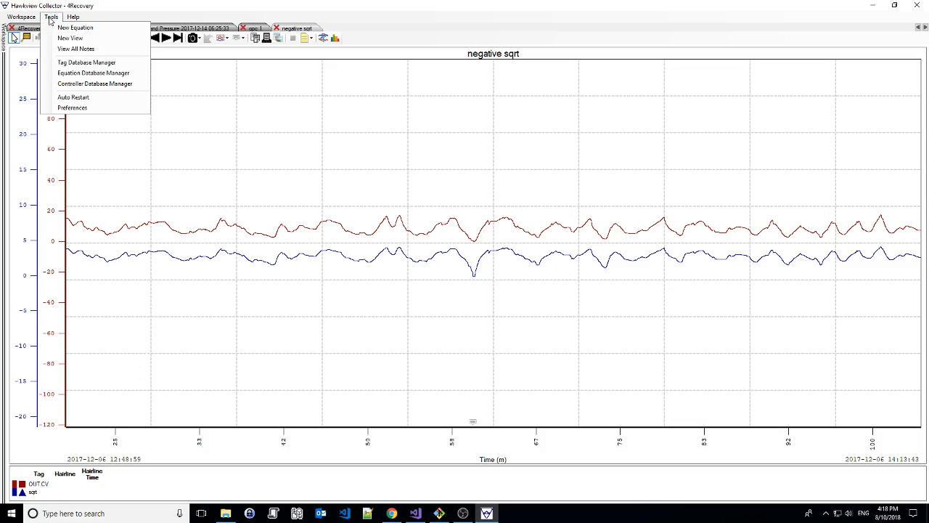
left_click(79, 109)
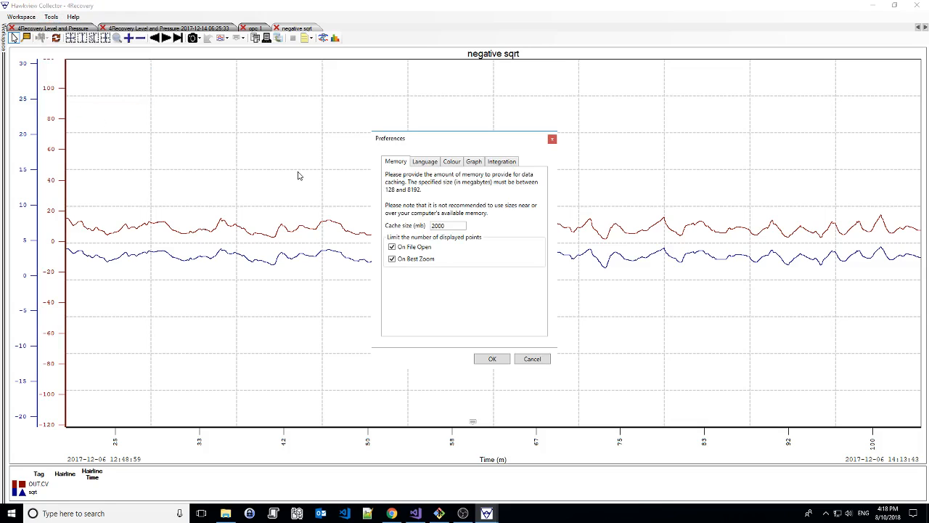
left_click(474, 162)
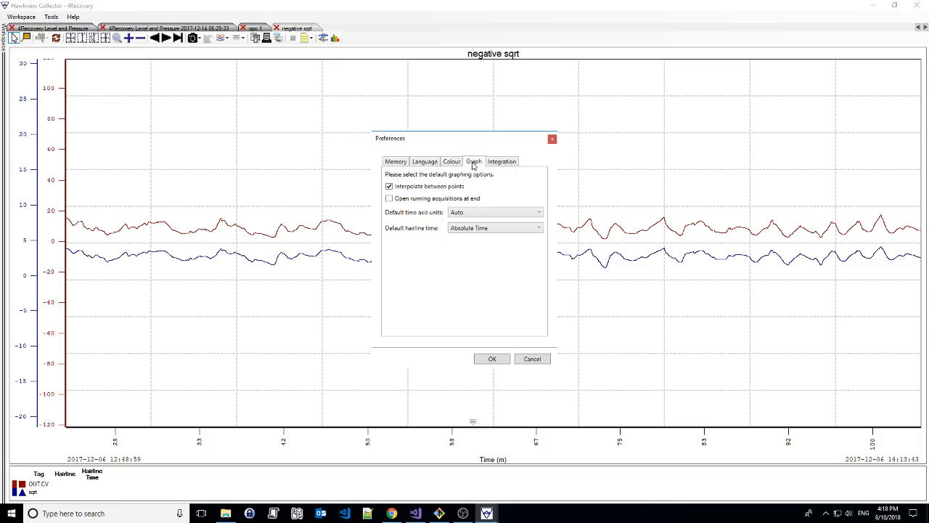
left_click(390, 187)
left_click(389, 187)
left_click(389, 187)
Try the option to open running acquisitions at end with the Last hour range, and turn it back off
left_click(412, 200)
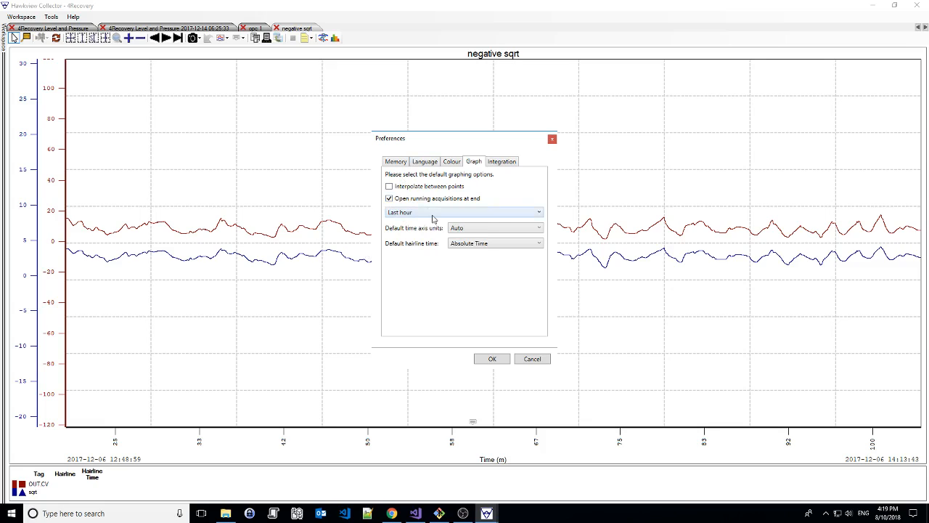
left_click(432, 217)
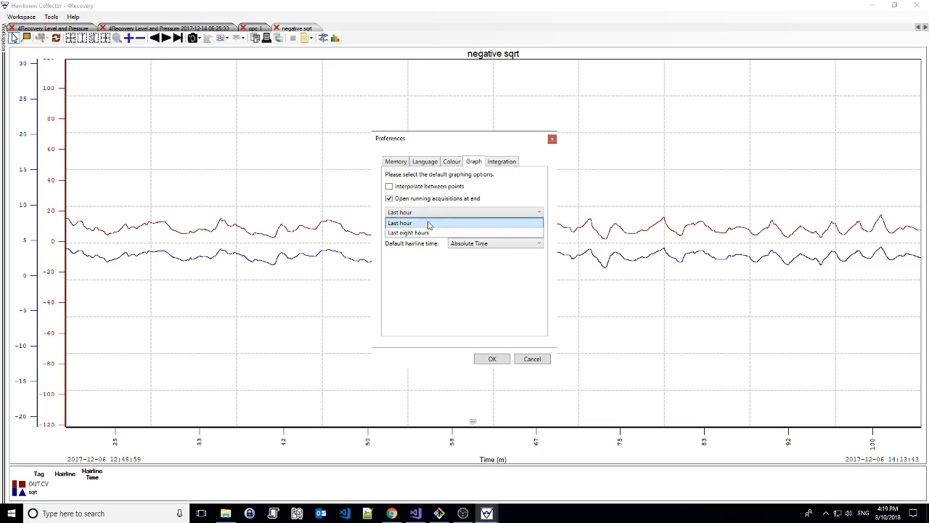
left_click(428, 223)
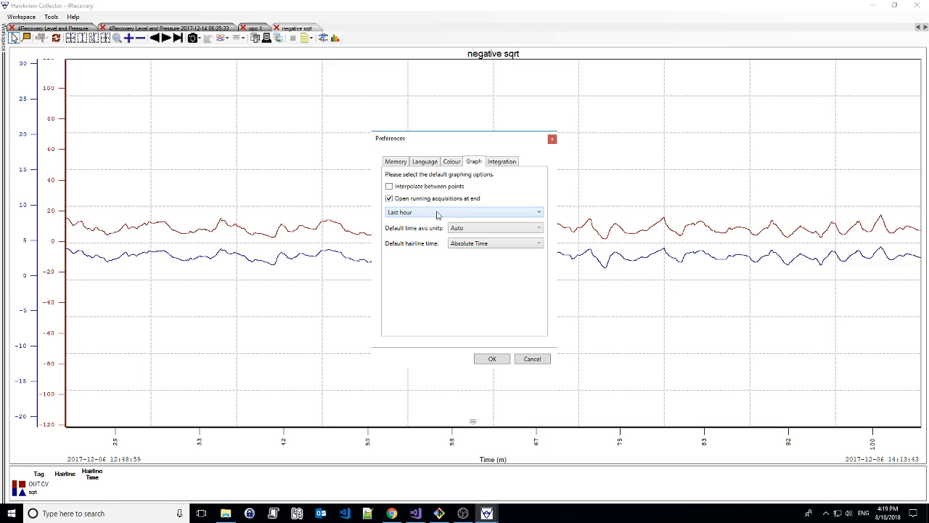
left_click(438, 215)
left_click(436, 216)
left_click(416, 200)
Keep the default time axis units on Auto and the hairline time on Absolute Time, and save the preferences
left_click(469, 215)
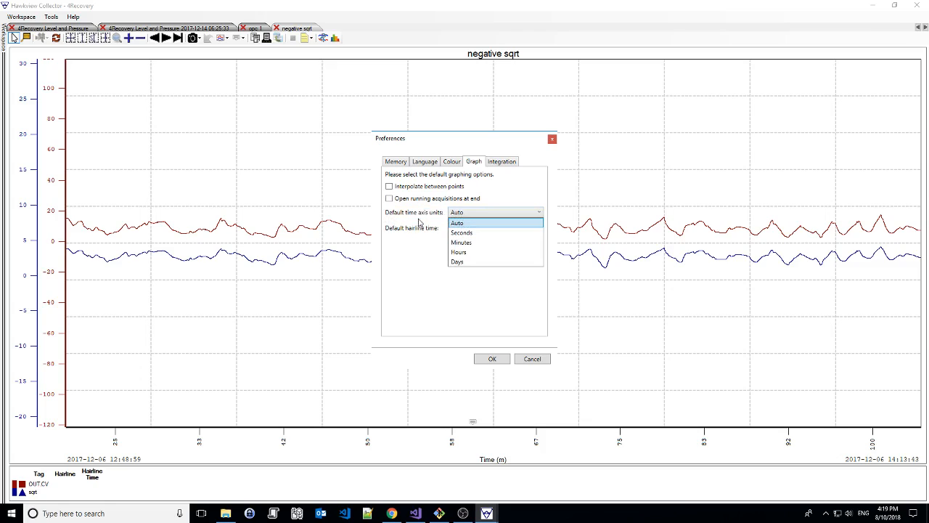
left_click(479, 222)
left_click(463, 229)
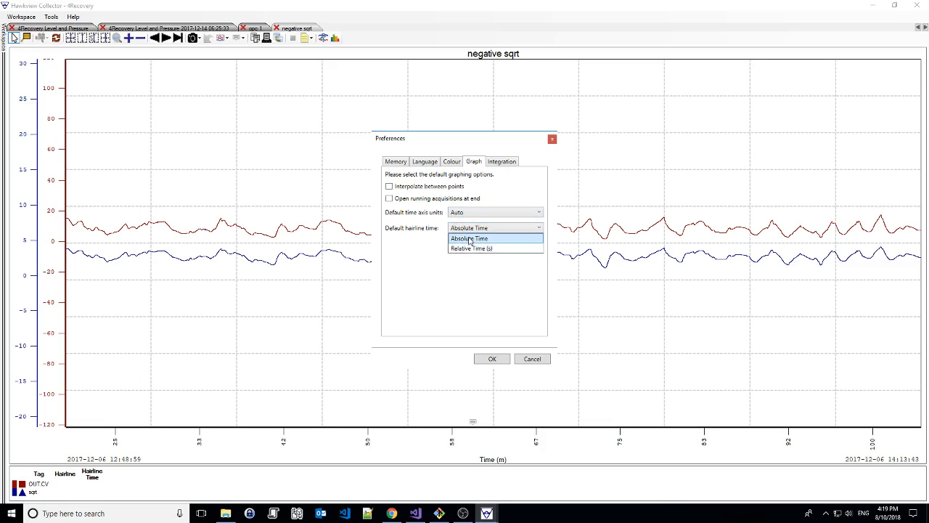
left_click(470, 232)
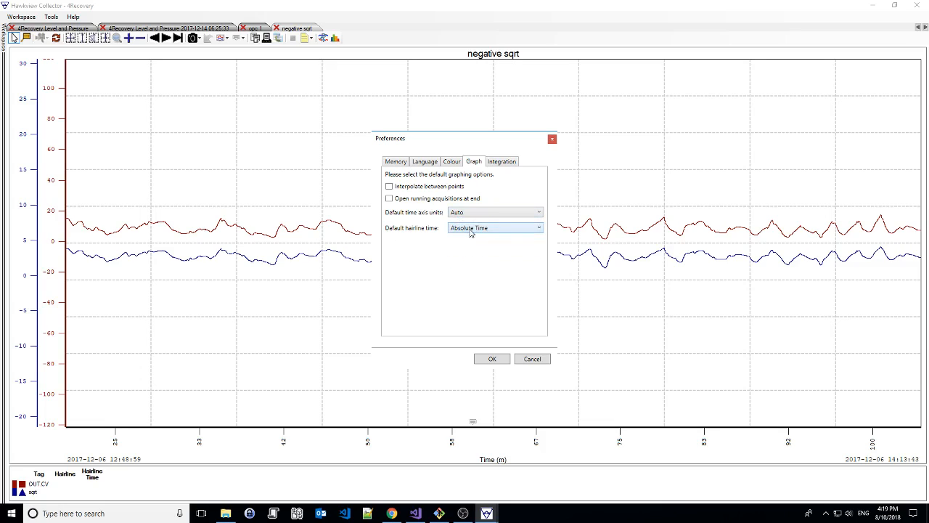
left_click(492, 359)
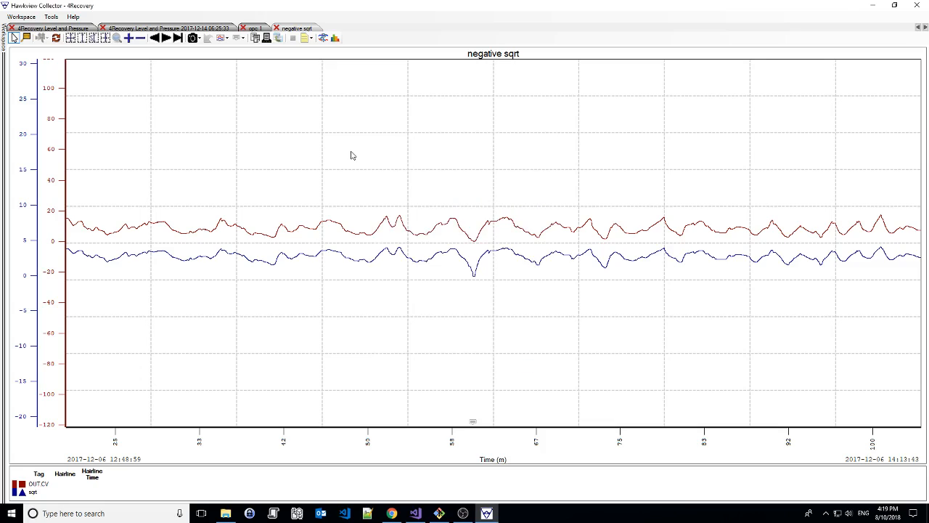